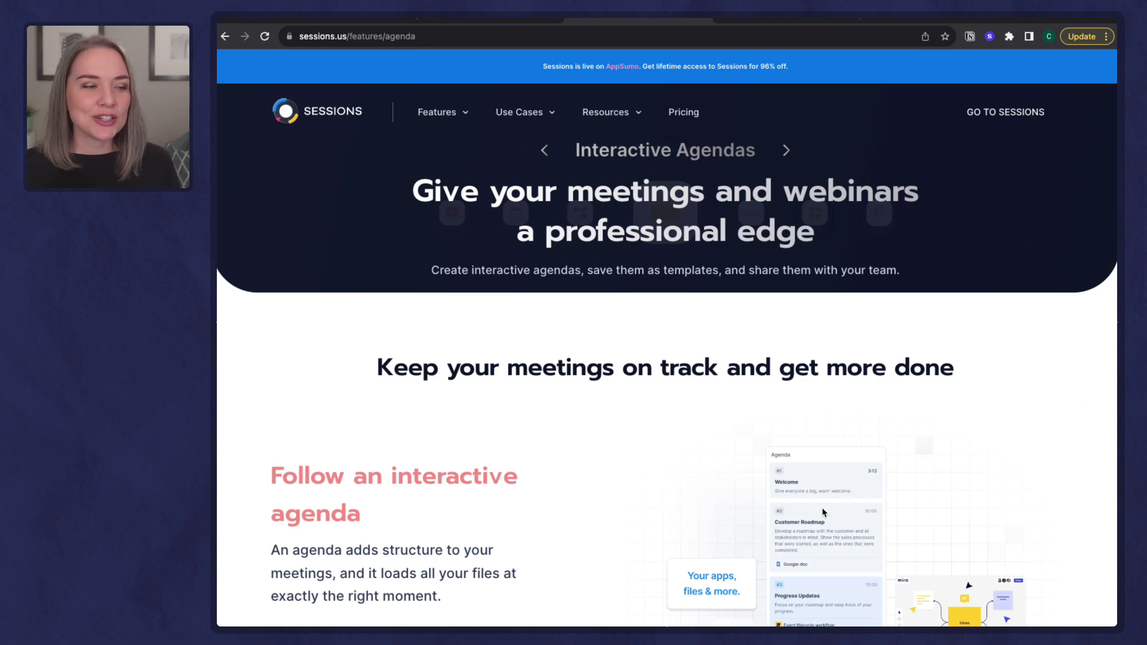
Read the Interactive Agendas feature page down to the interactive agenda section and switch to the browser tab with the live session.
scroll(641, 441, down, 2)
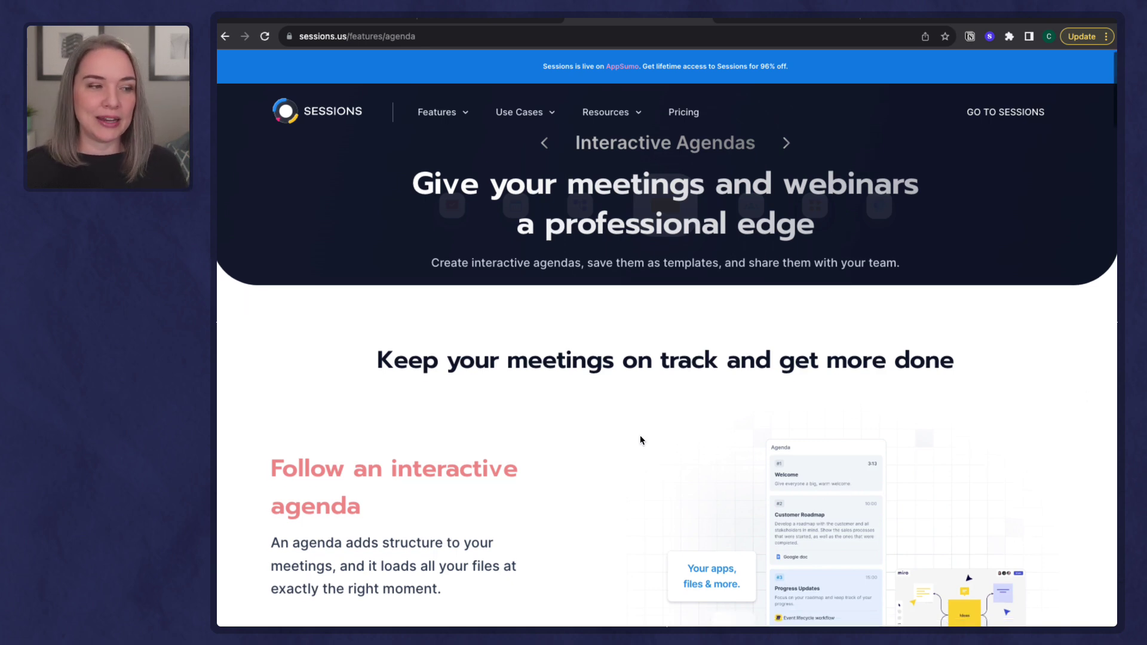
scroll(640, 440, down, 4)
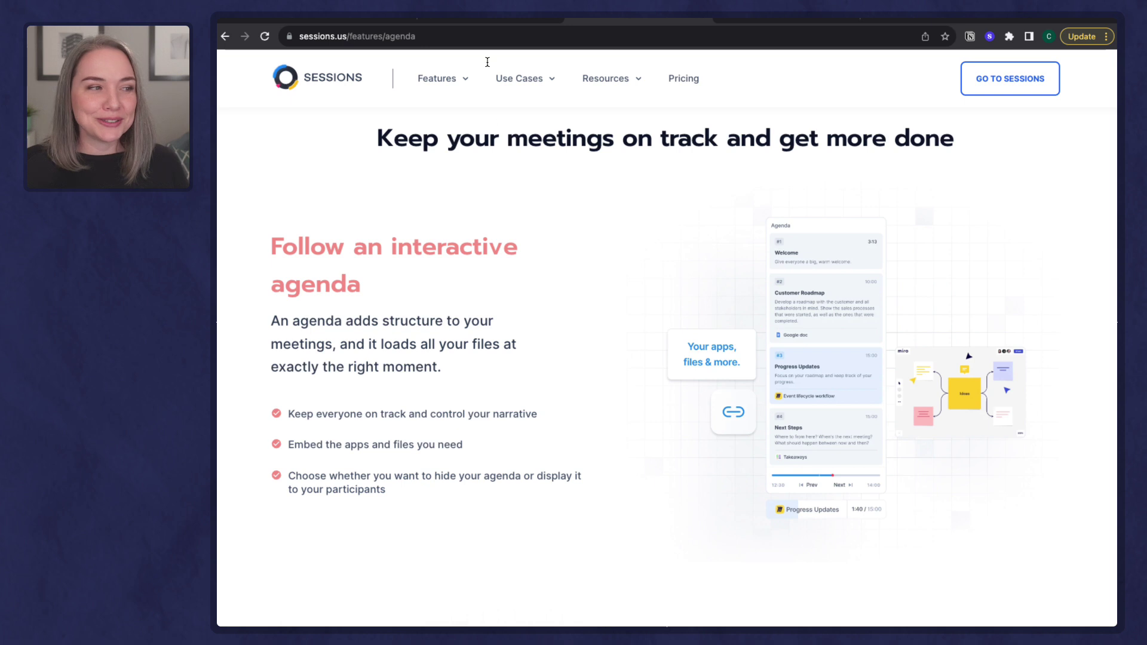
click(486, 21)
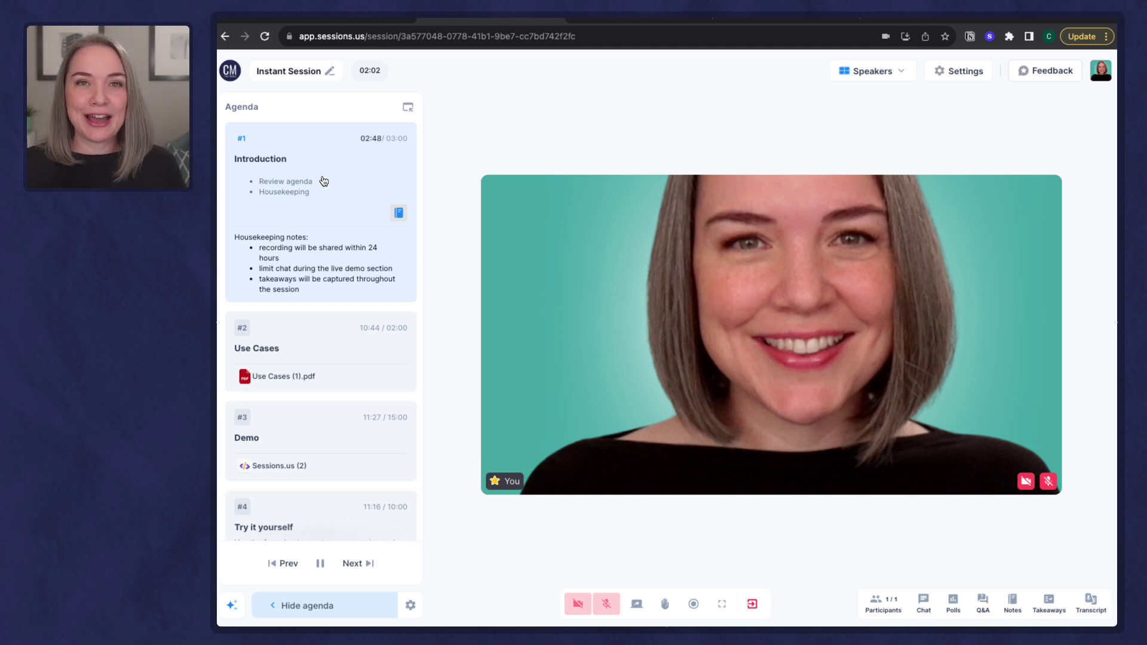
Look through the session's agenda items and toggle the Introduction item's housekeeping notes off and on.
mouse_move(695, 272)
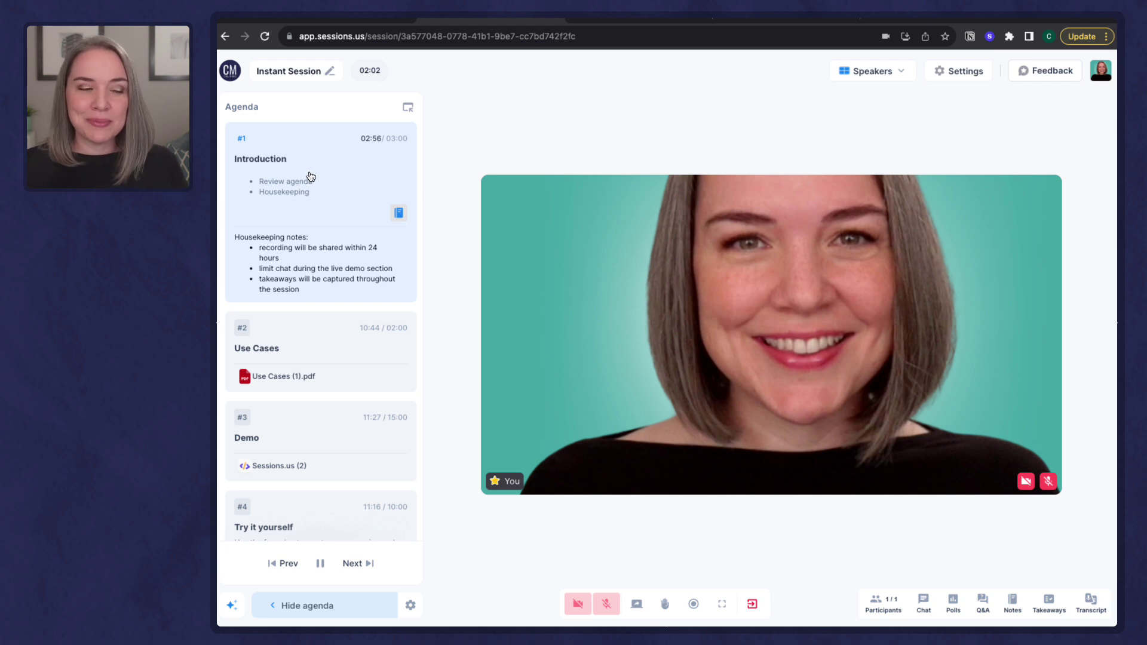
scroll(287, 417, down, 1)
scroll(370, 359, down, 2)
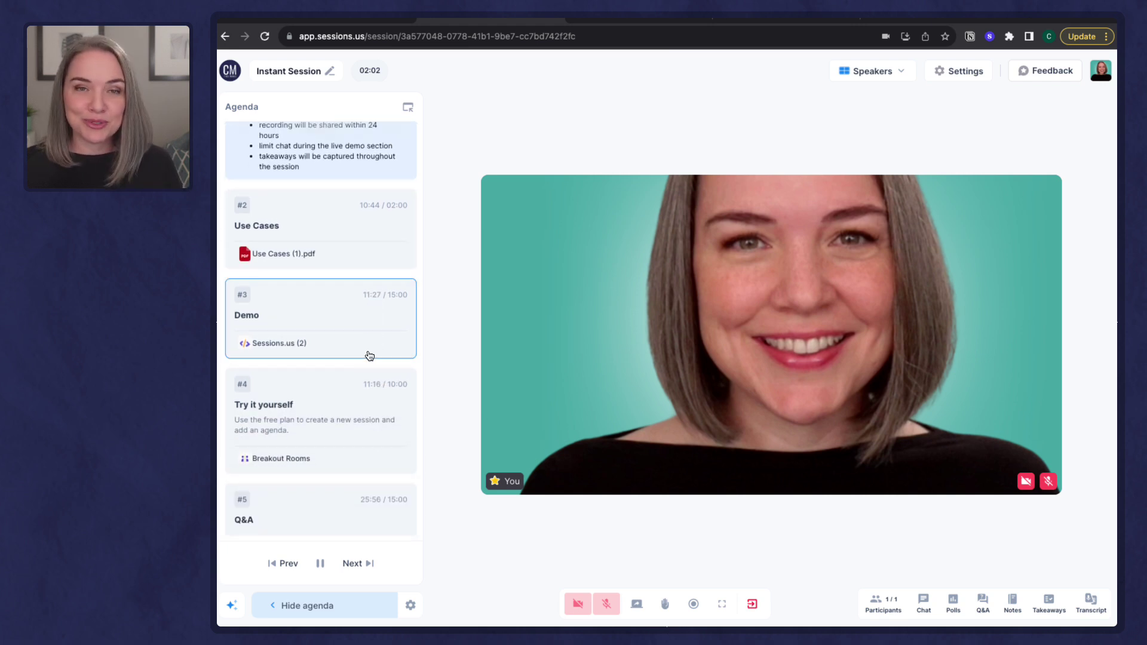
scroll(332, 307, up, 3)
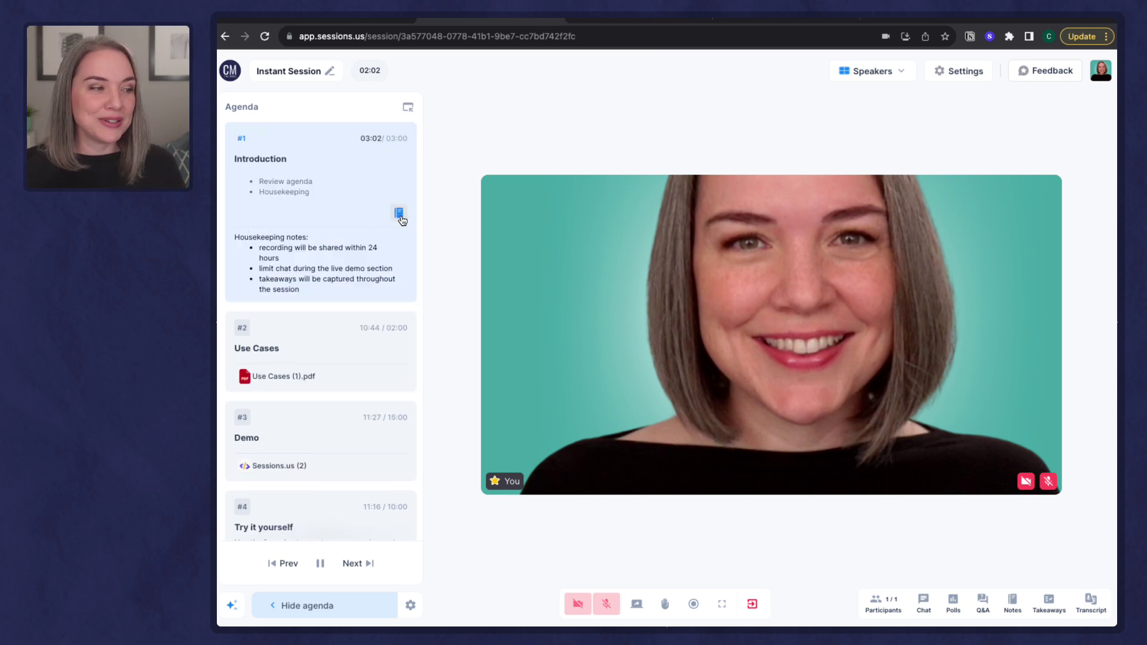
click(399, 215)
click(399, 215)
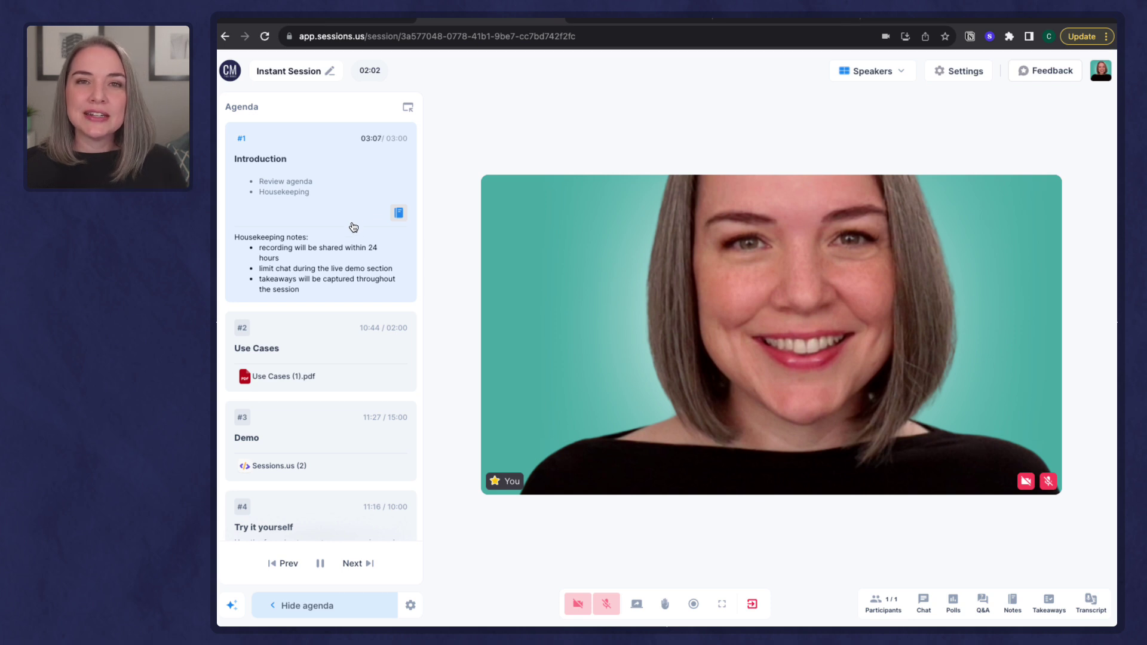
Present the Use Cases agenda item's PDF with both the agenda and the floating speaker video collapsed.
click(296, 356)
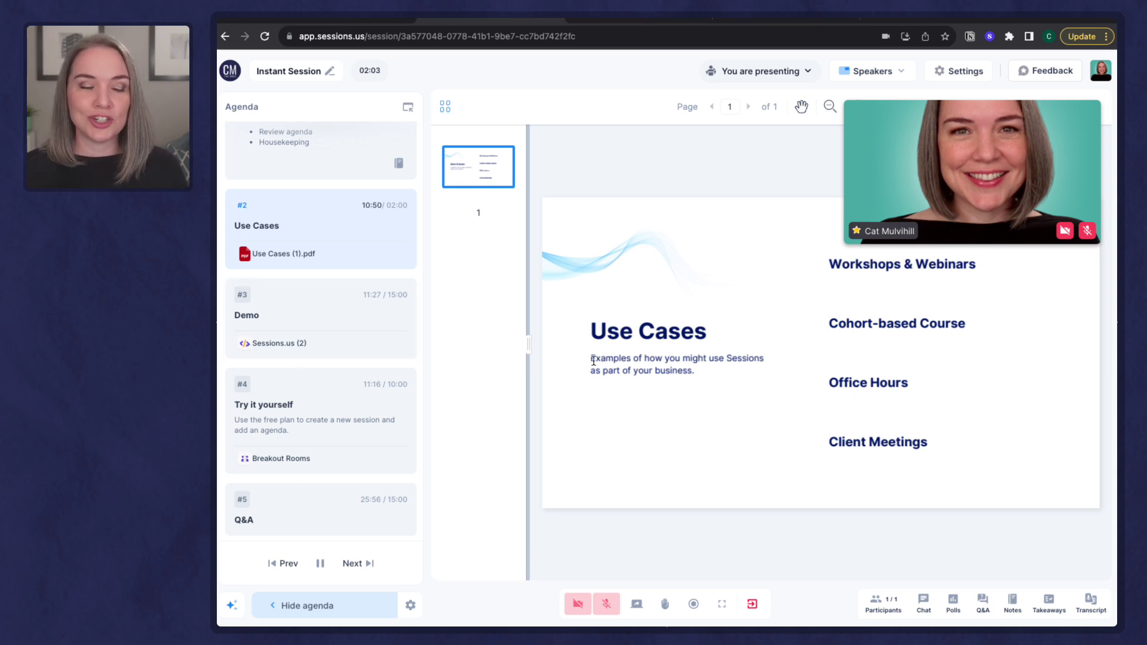
click(304, 607)
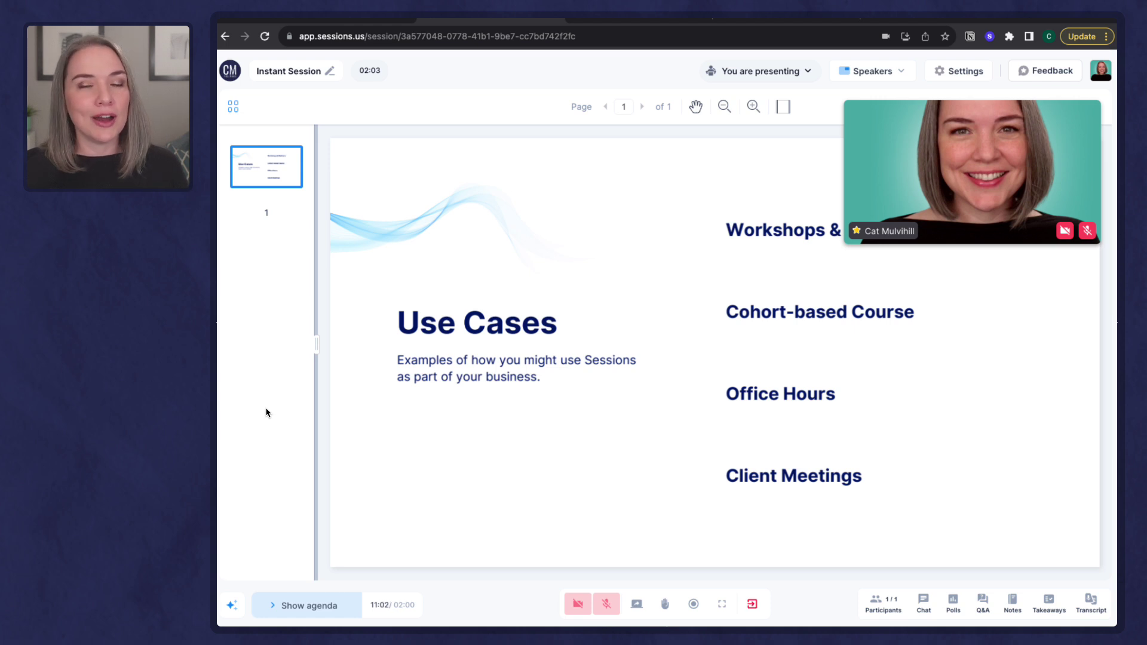
mouse_move(902, 241)
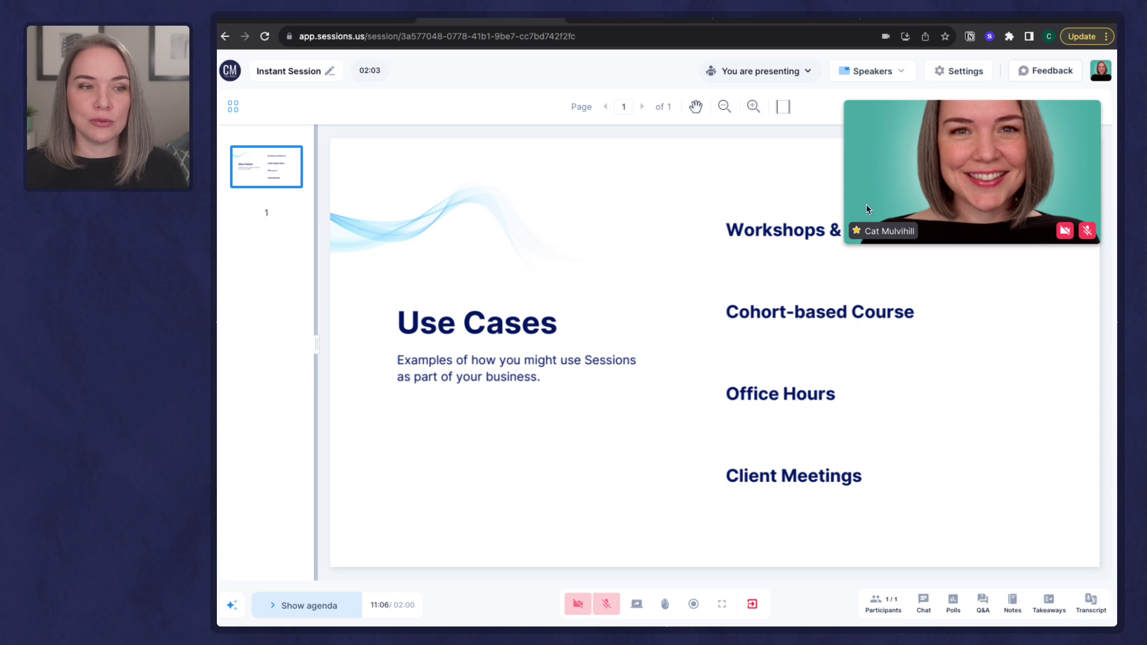
click(1085, 116)
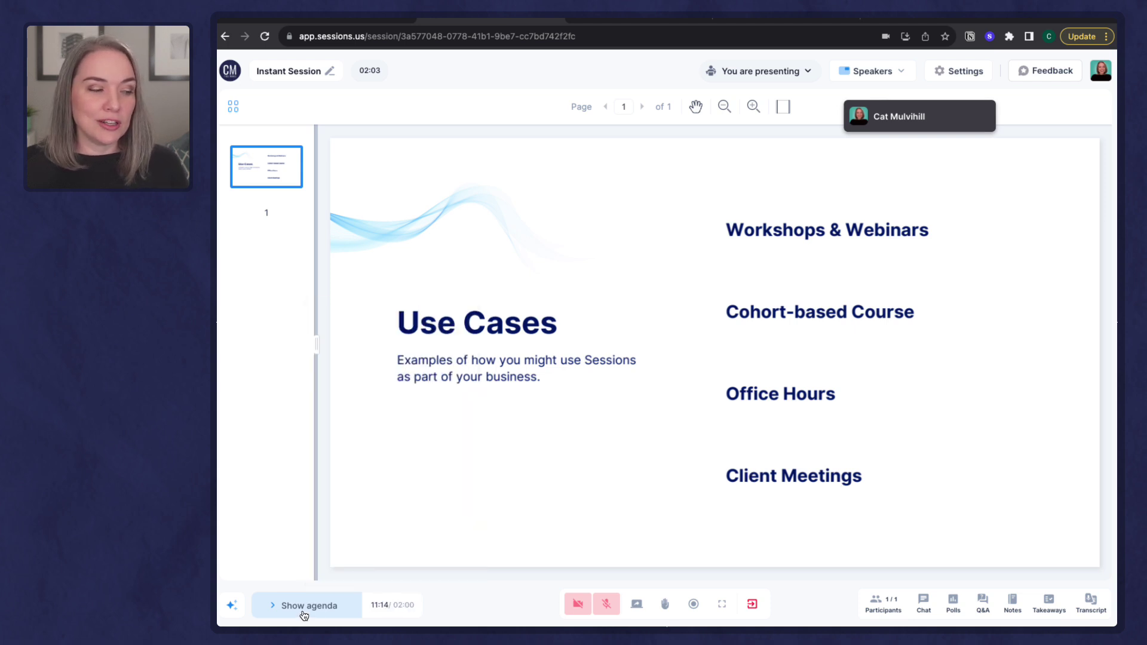
Advance the collapsed agenda to the Demo item and on to the Try it yourself breakout rooms.
mouse_move(377, 609)
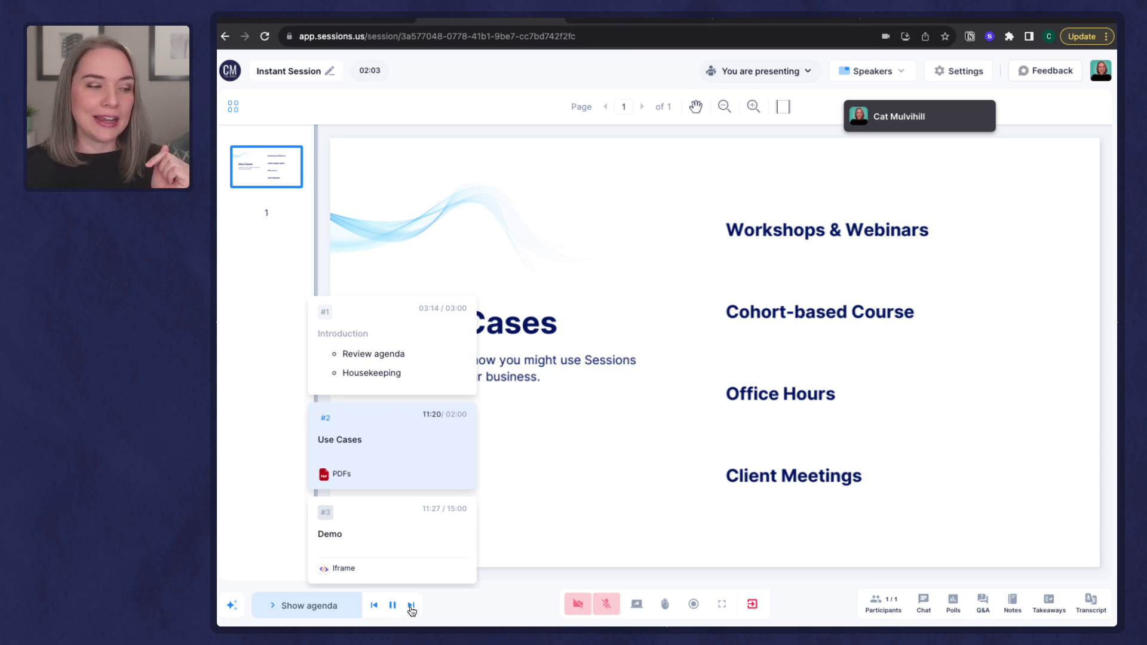
click(411, 605)
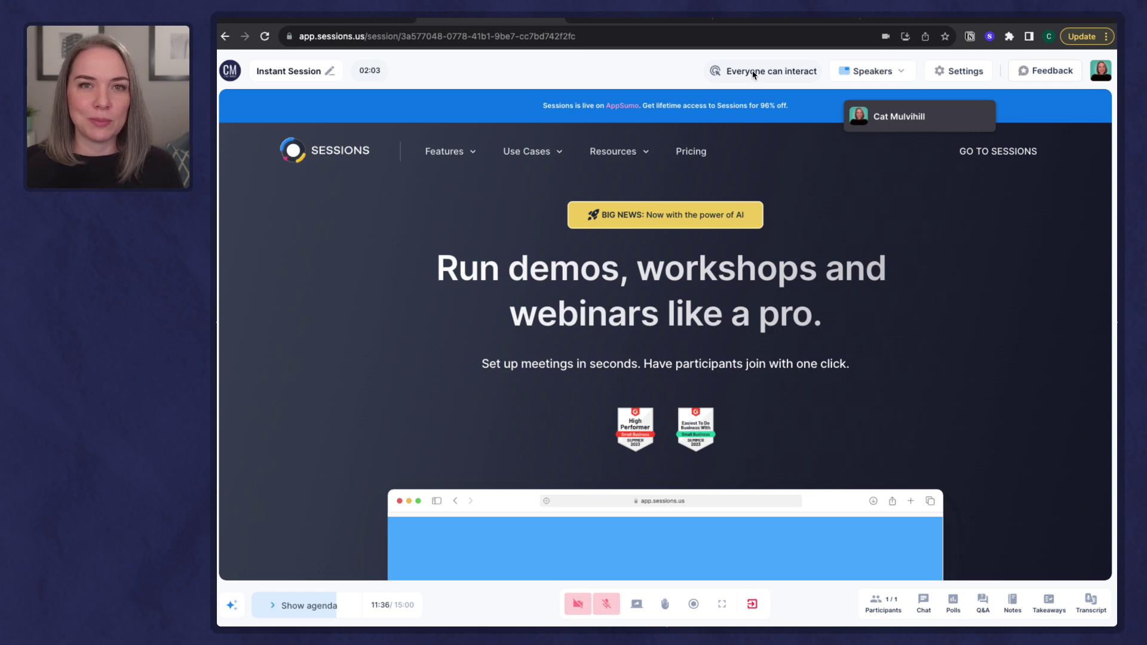
mouse_move(411, 608)
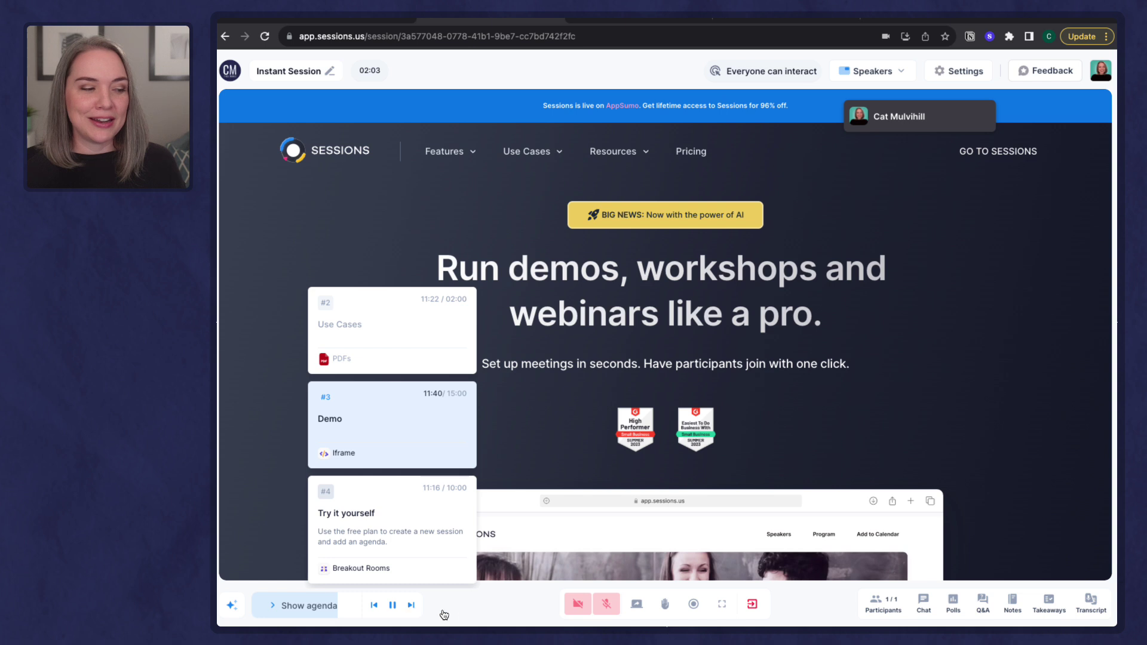
click(411, 606)
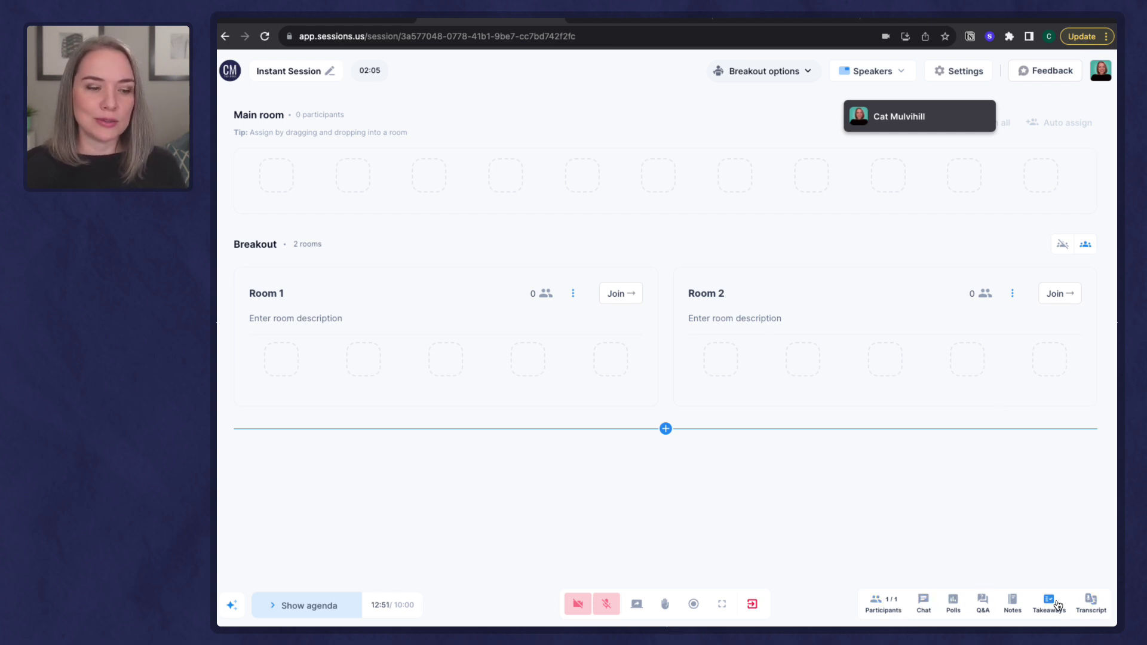
Move the floating speaker tile aside and view the participants list and the chat's messages and shared files.
drag(980, 118, 720, 115)
click(883, 603)
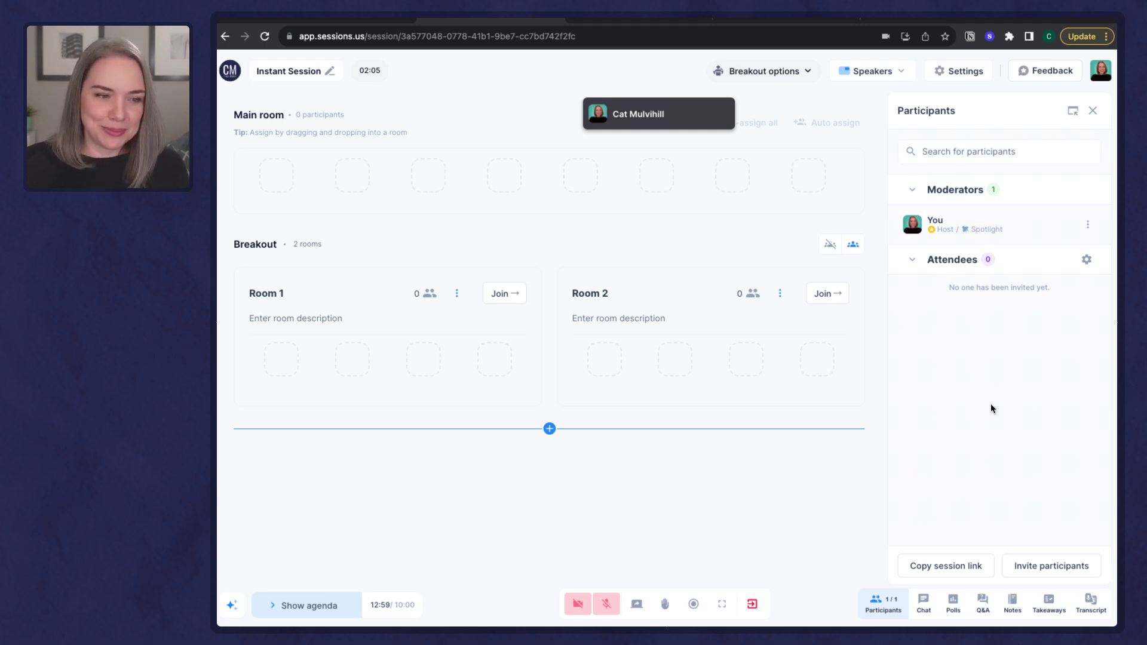
click(927, 606)
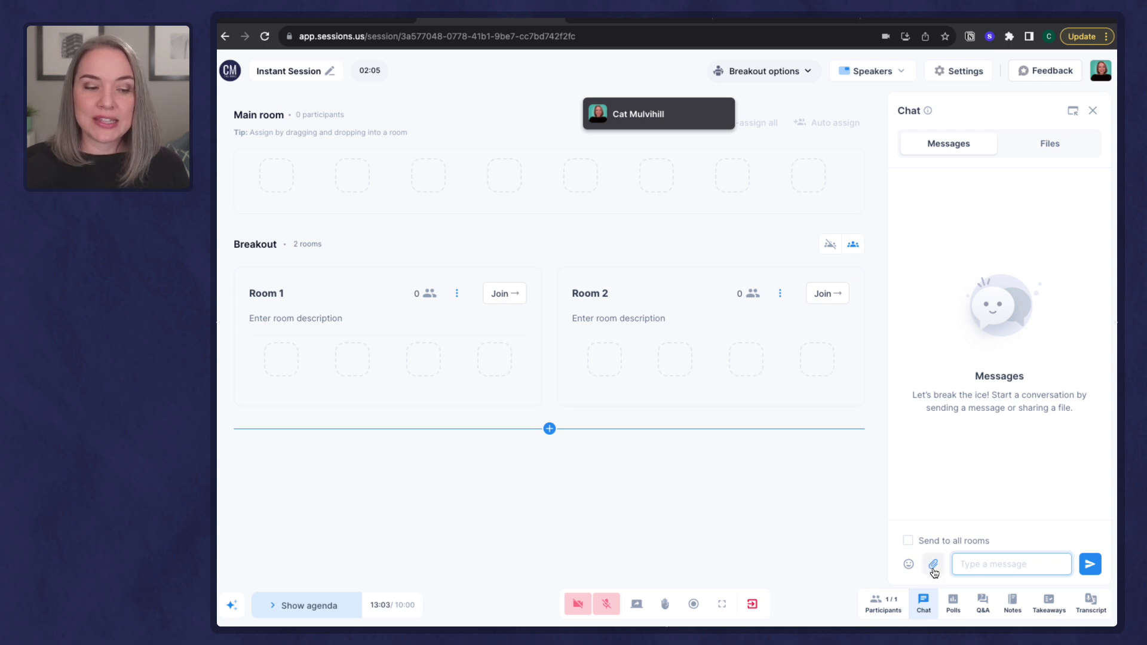
click(1049, 146)
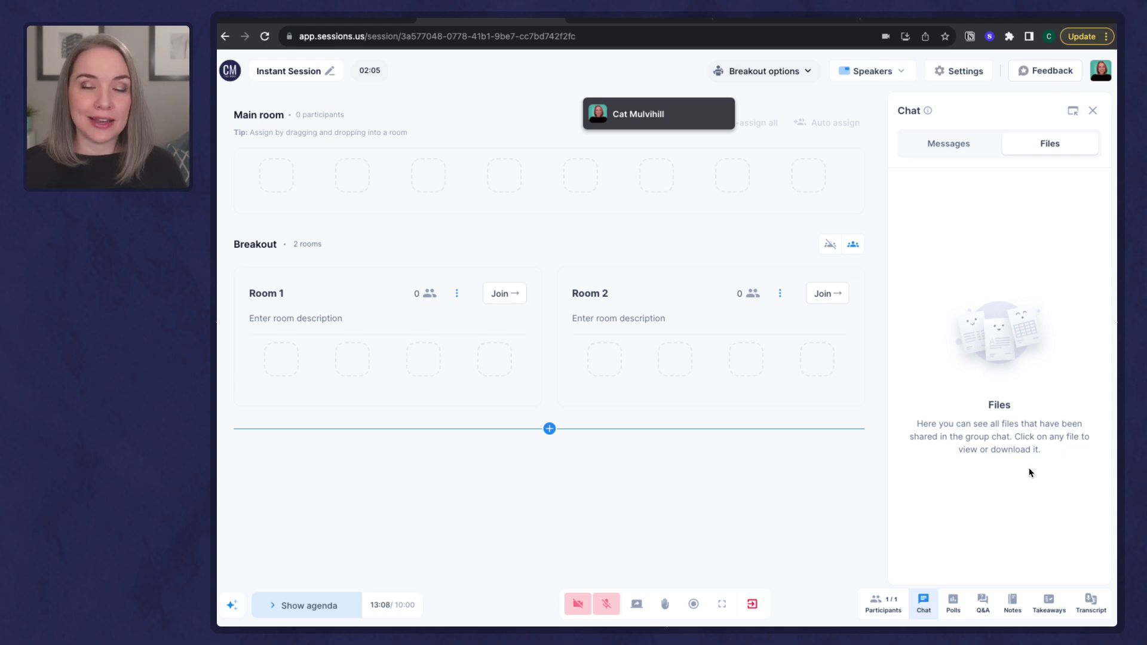
View the new poll form and its available question types, leaving the type at Single choice.
click(955, 603)
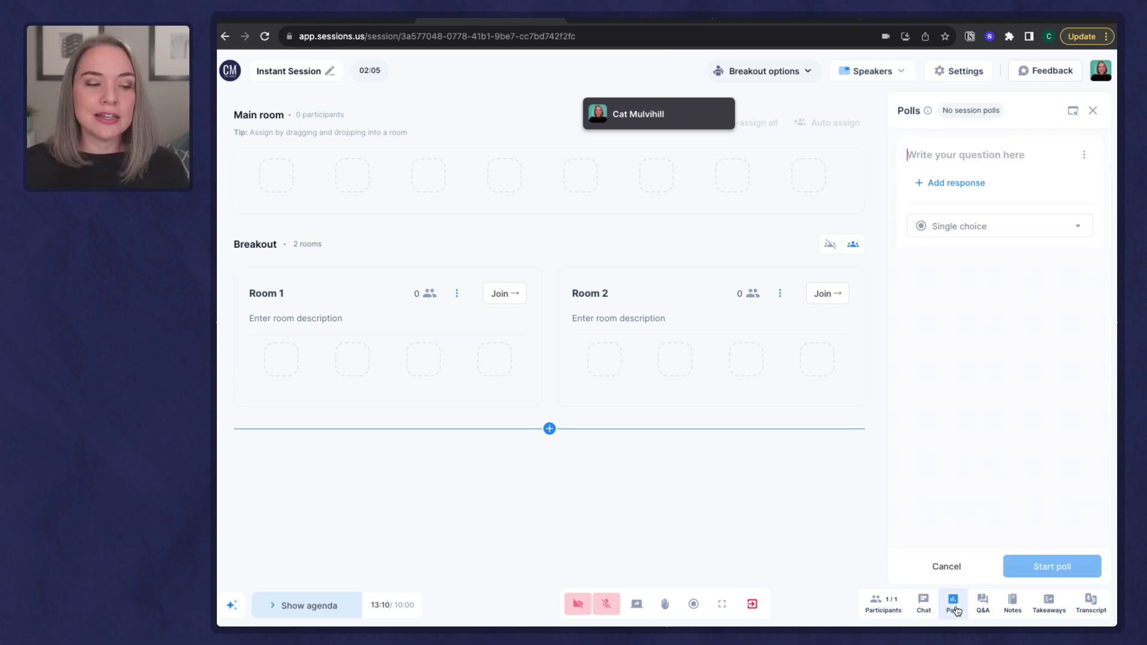
click(1037, 232)
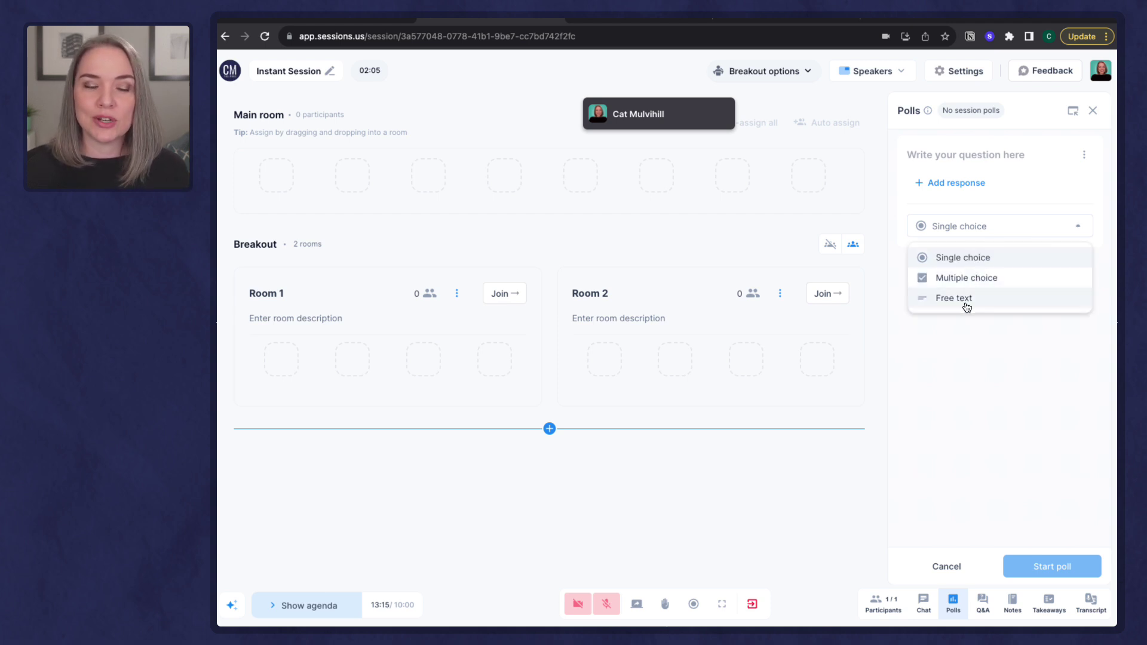
click(980, 337)
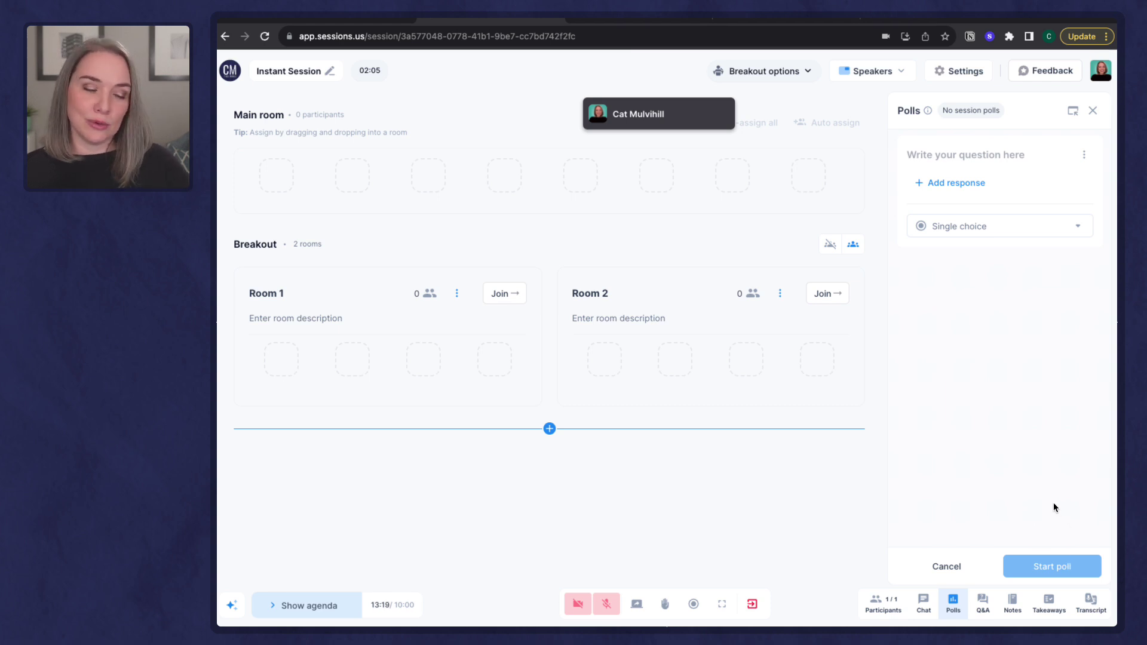
Submit the anonymous Q&A question "What do you like about Sessions?".
click(983, 607)
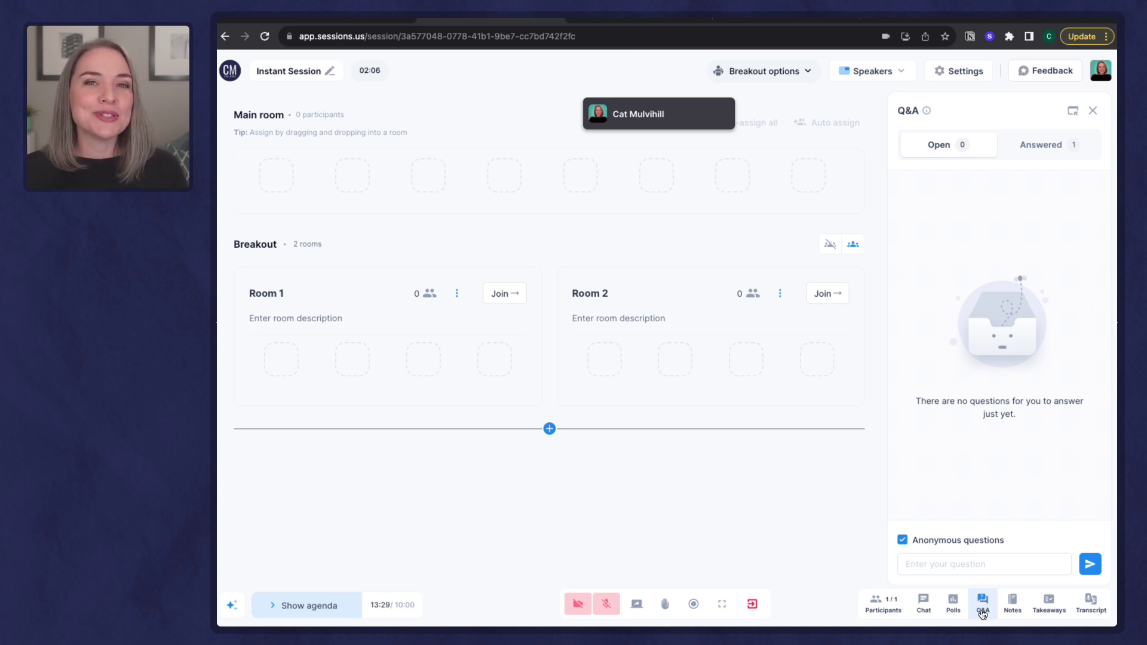
click(983, 563)
text(What do you like about Sessions?)
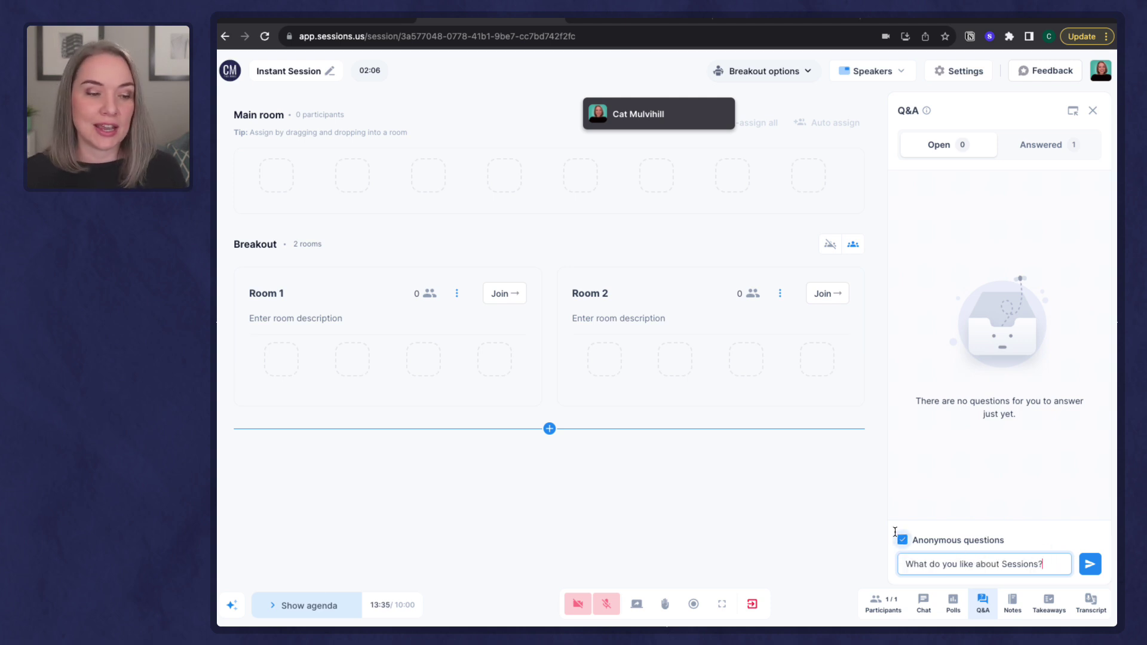
click(1091, 566)
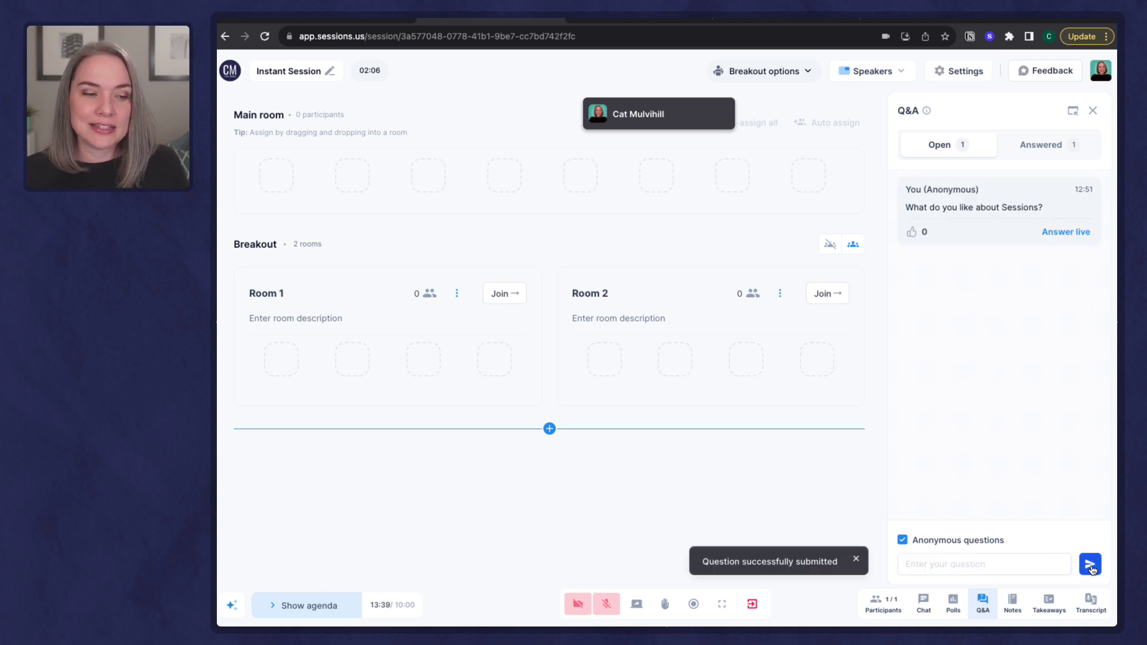
Upvote the submitted question and answer it live until done, moving the speaker tile clear of the displayed question.
click(912, 234)
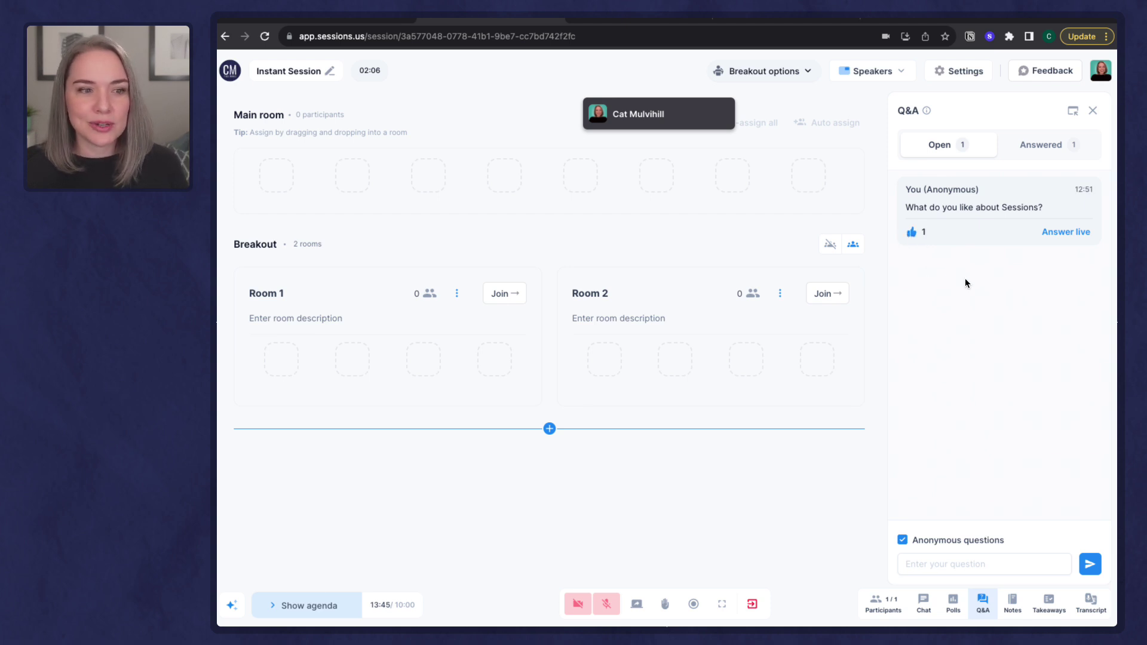
click(1066, 233)
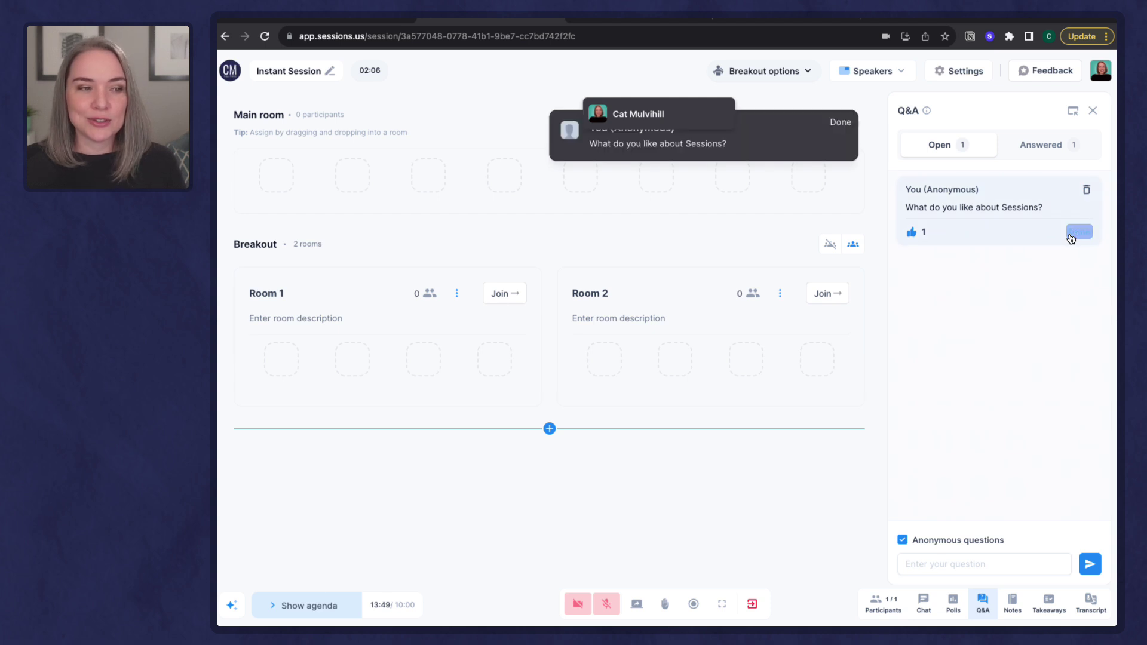
drag(677, 114, 396, 122)
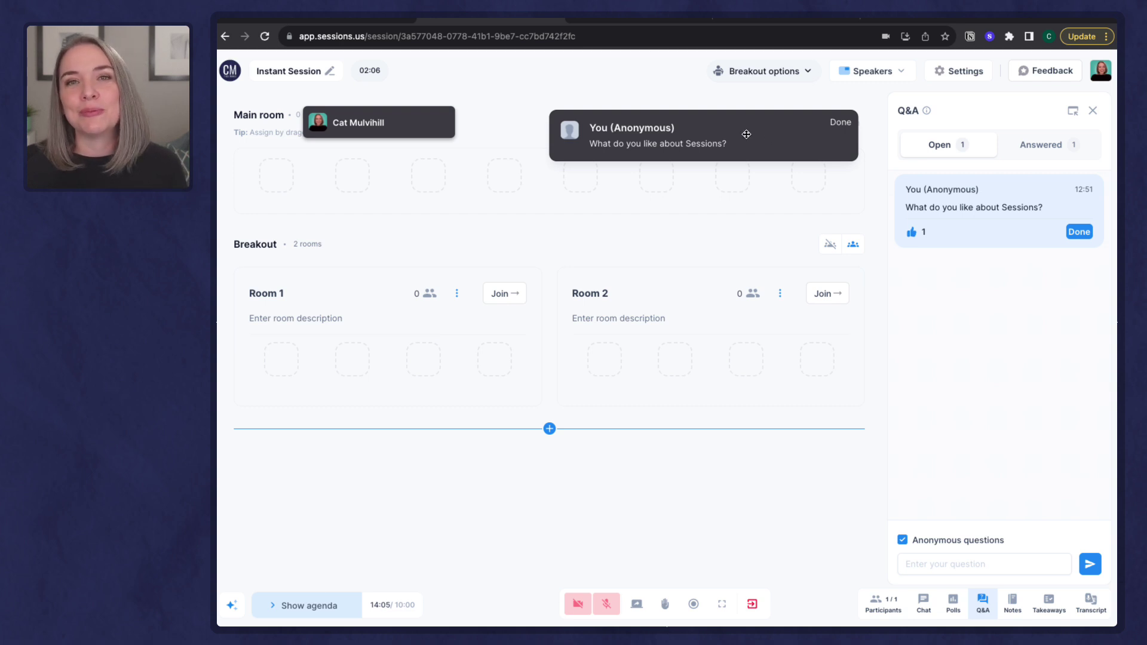
click(841, 127)
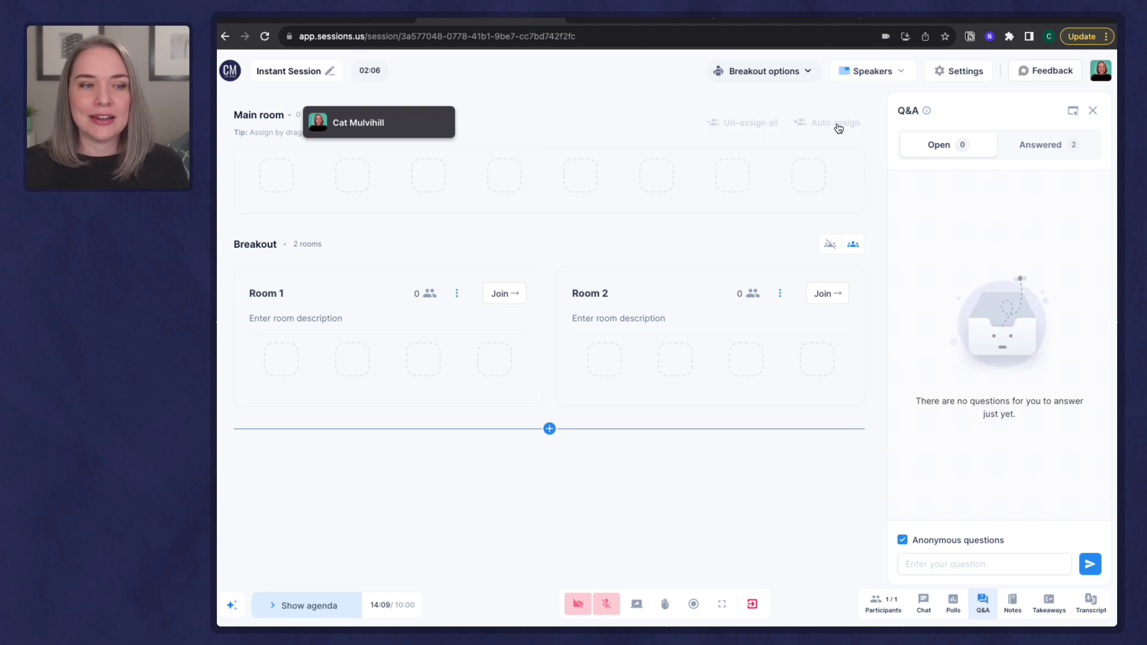
View the private session notes and their options for sharing via Evernote or Notion.
click(1016, 610)
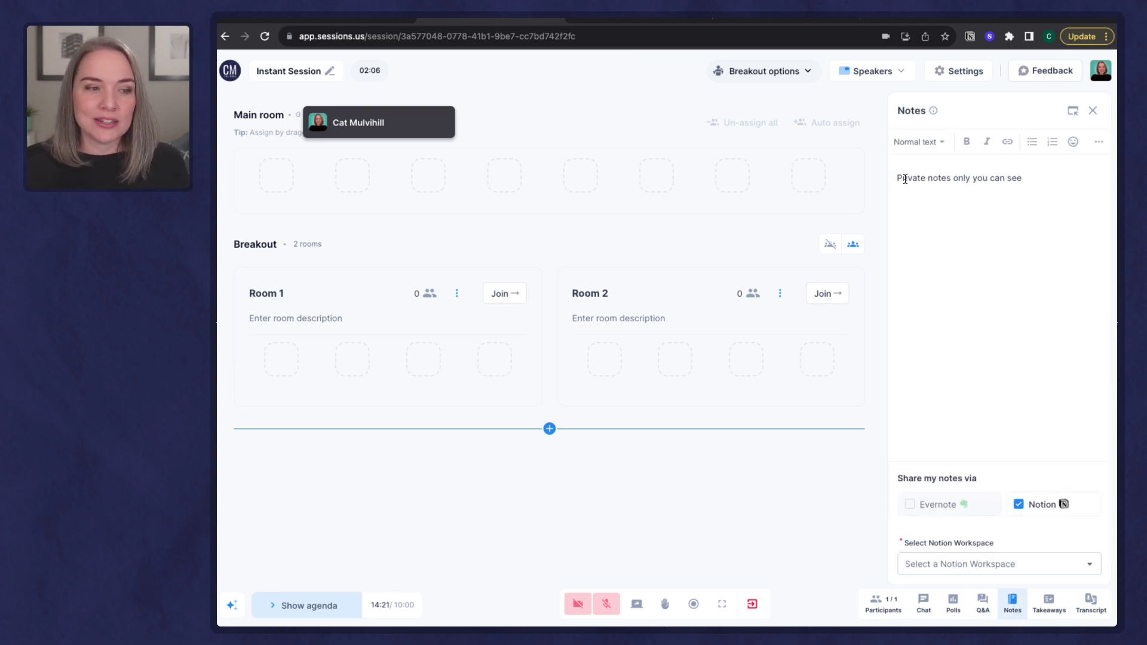
click(1039, 179)
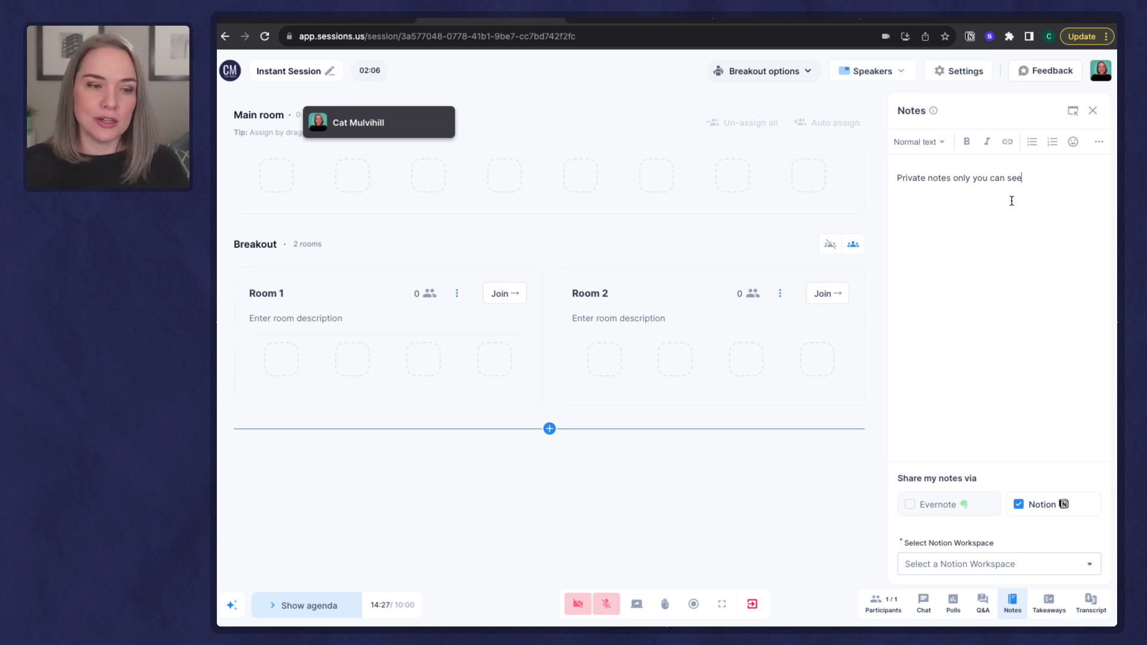
mouse_move(948, 511)
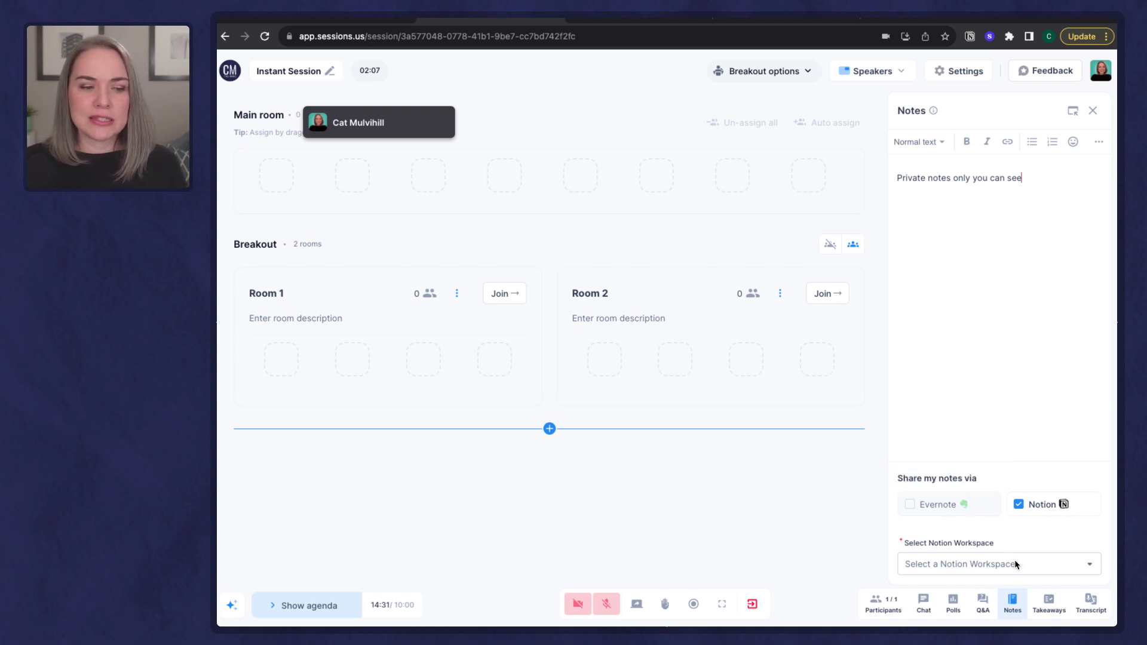
View the shared takeaways and the session's transcription option, and return to the takeaways.
click(1047, 611)
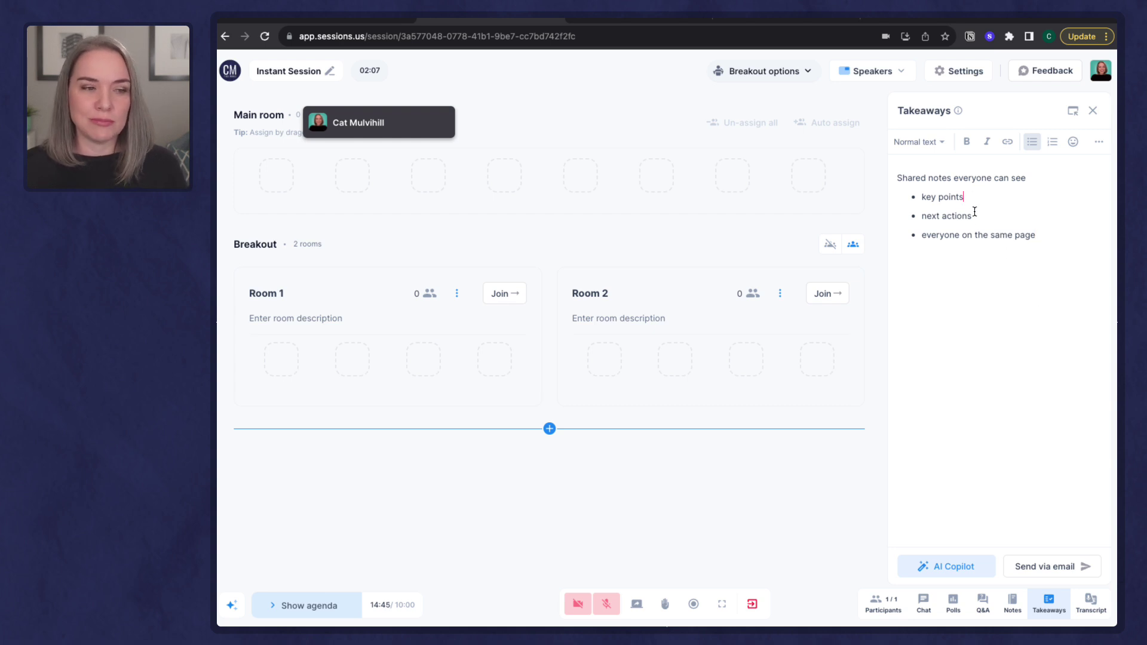
click(1043, 238)
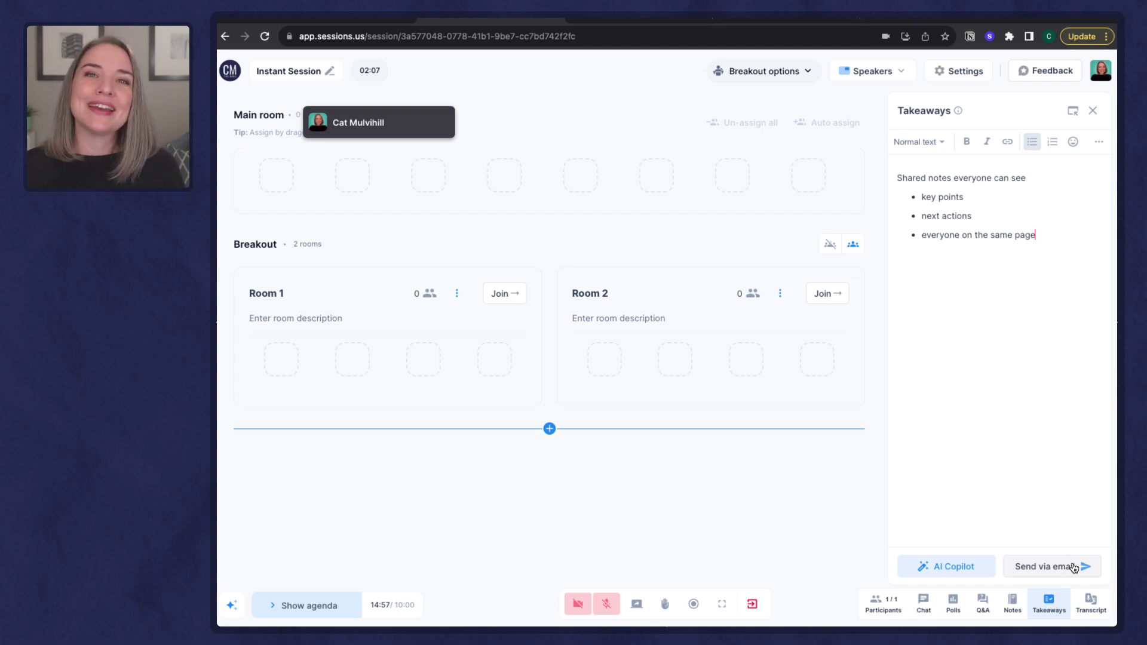
click(1093, 604)
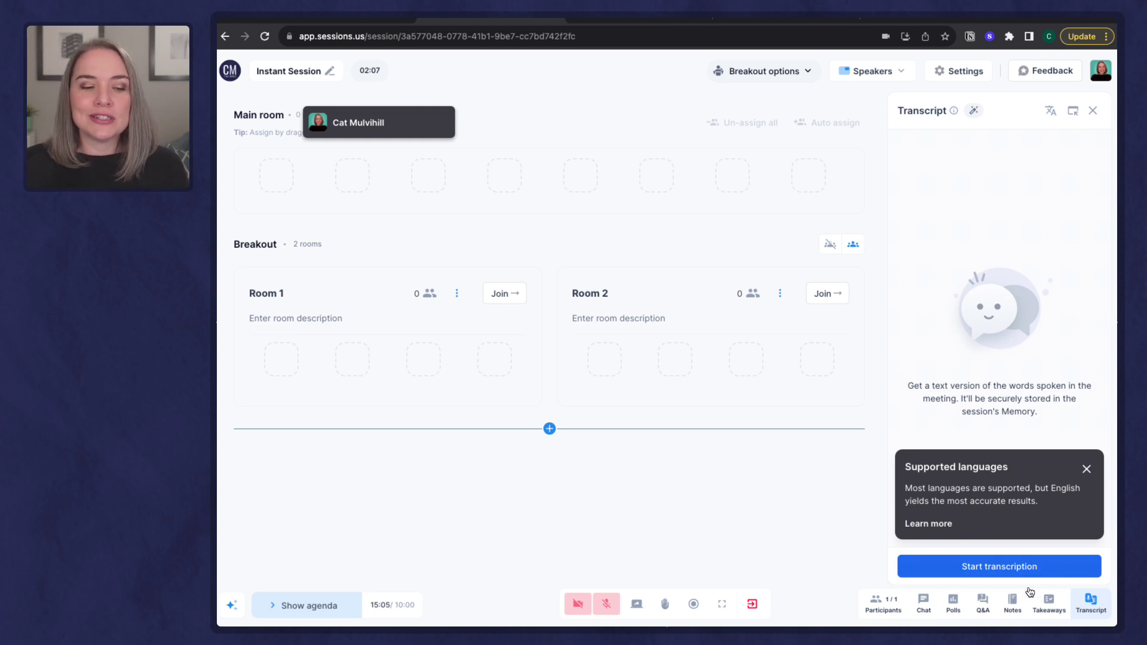
click(1045, 609)
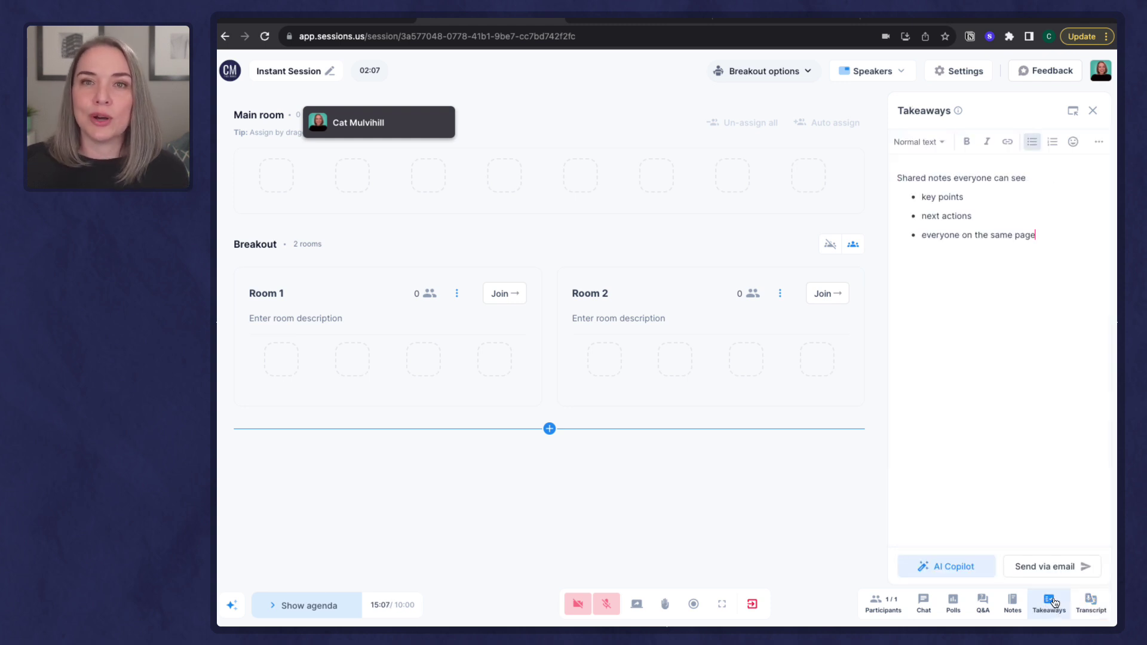
Open the past session "Introduction to Sessions" from Memory and review its session agenda and analytics.
click(1050, 521)
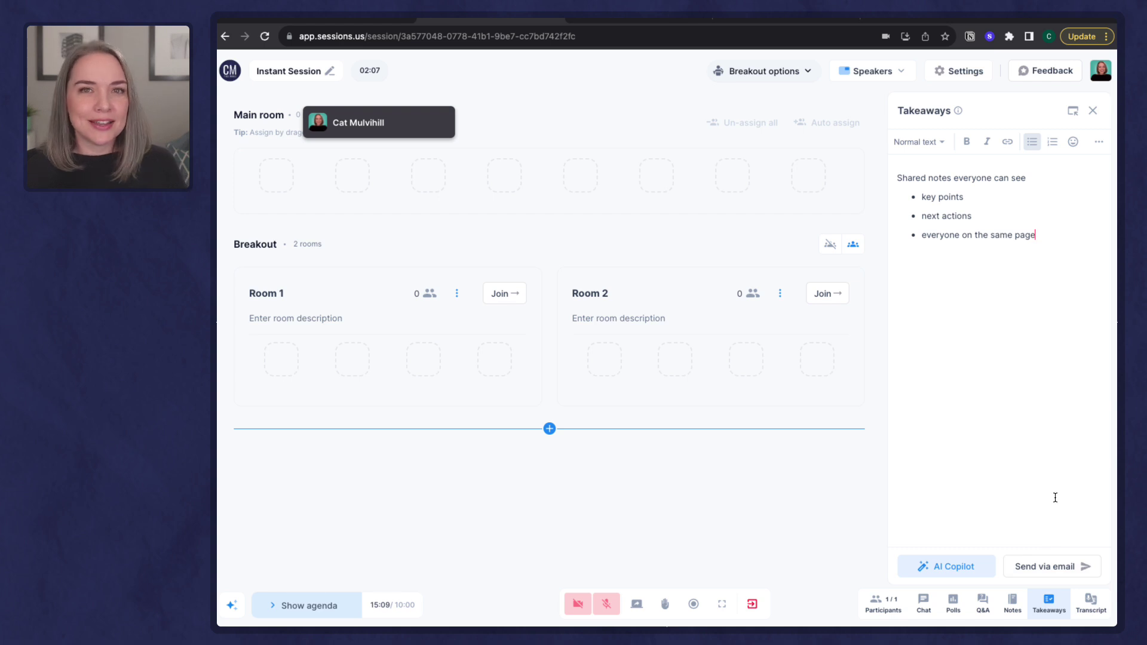
click(367, 22)
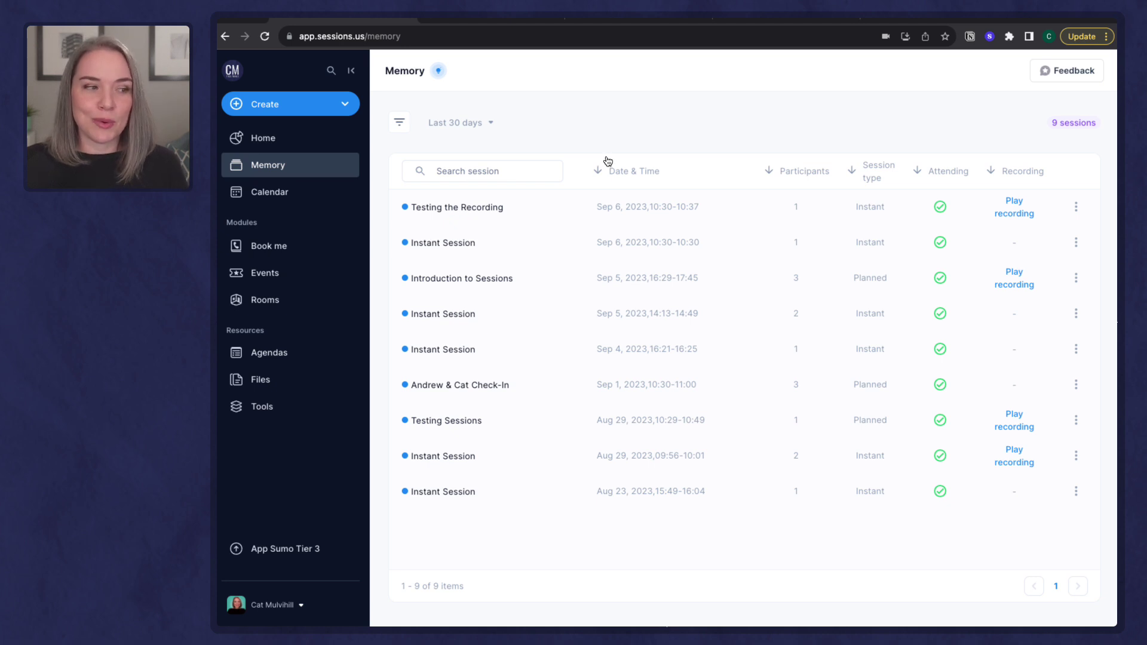
click(488, 283)
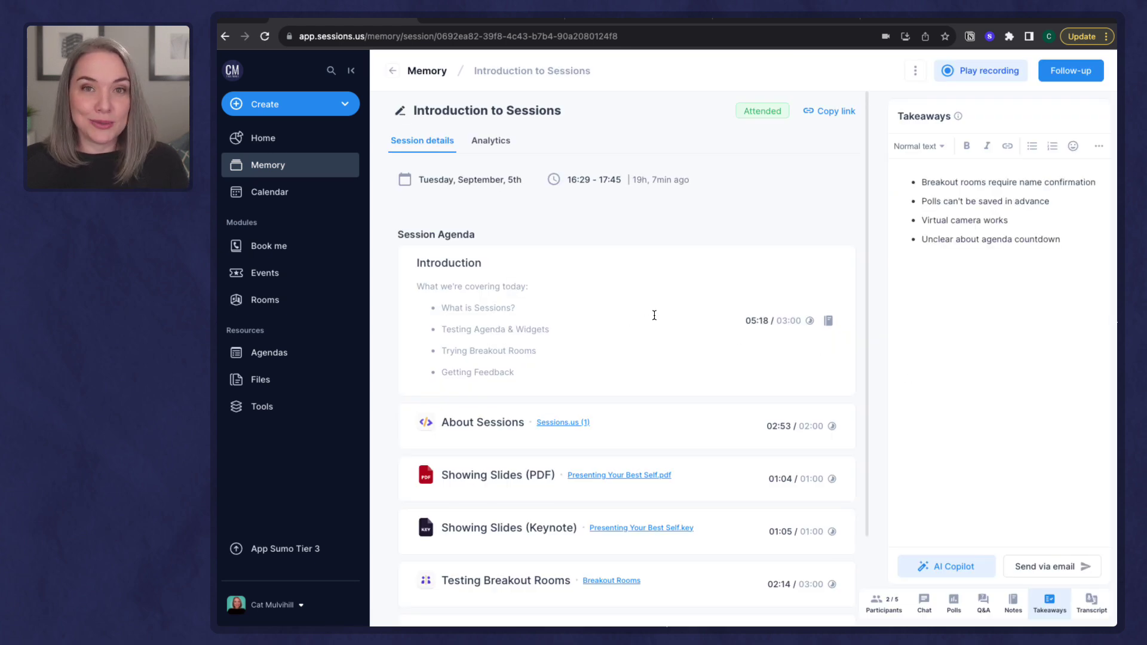
scroll(622, 314, down, 3)
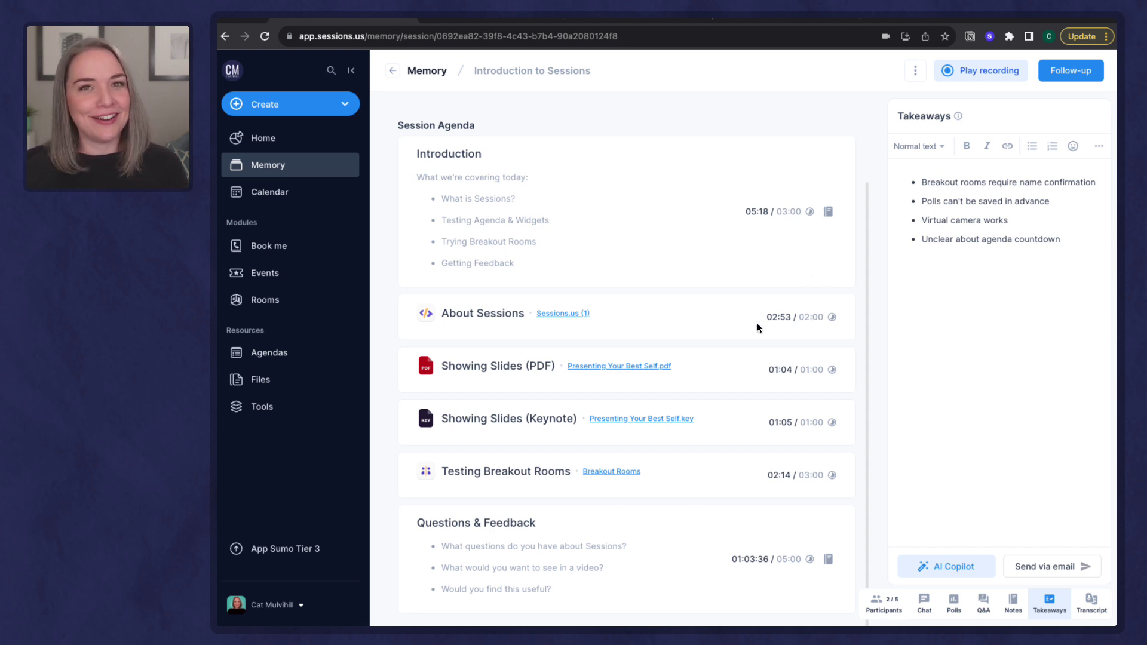
scroll(668, 307, up, 2)
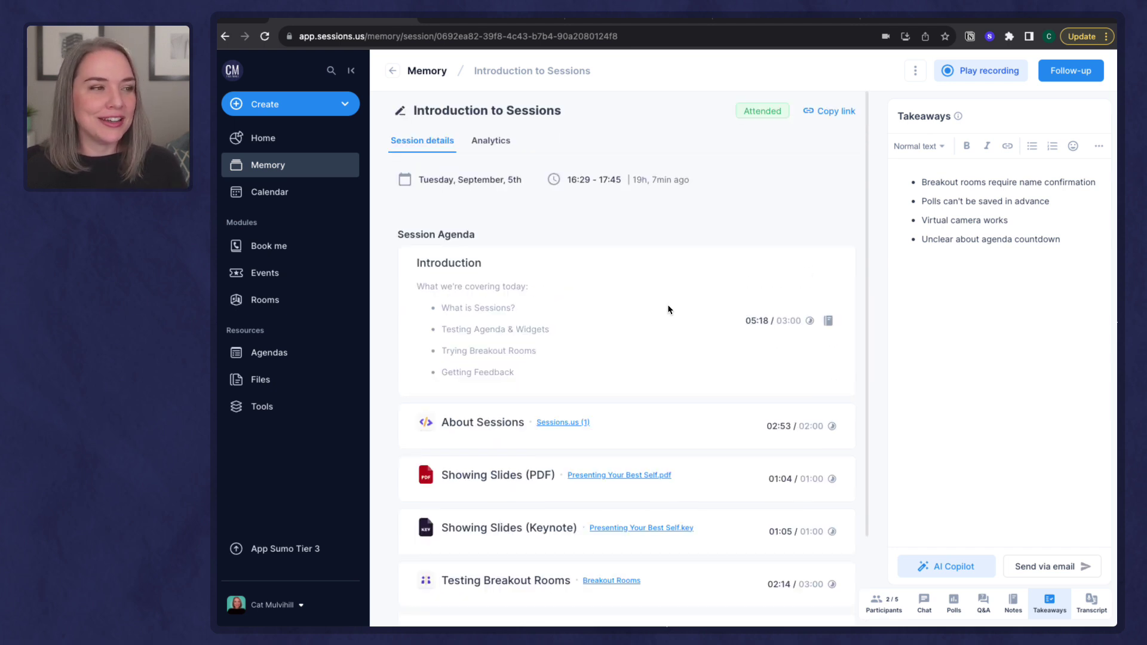
click(488, 143)
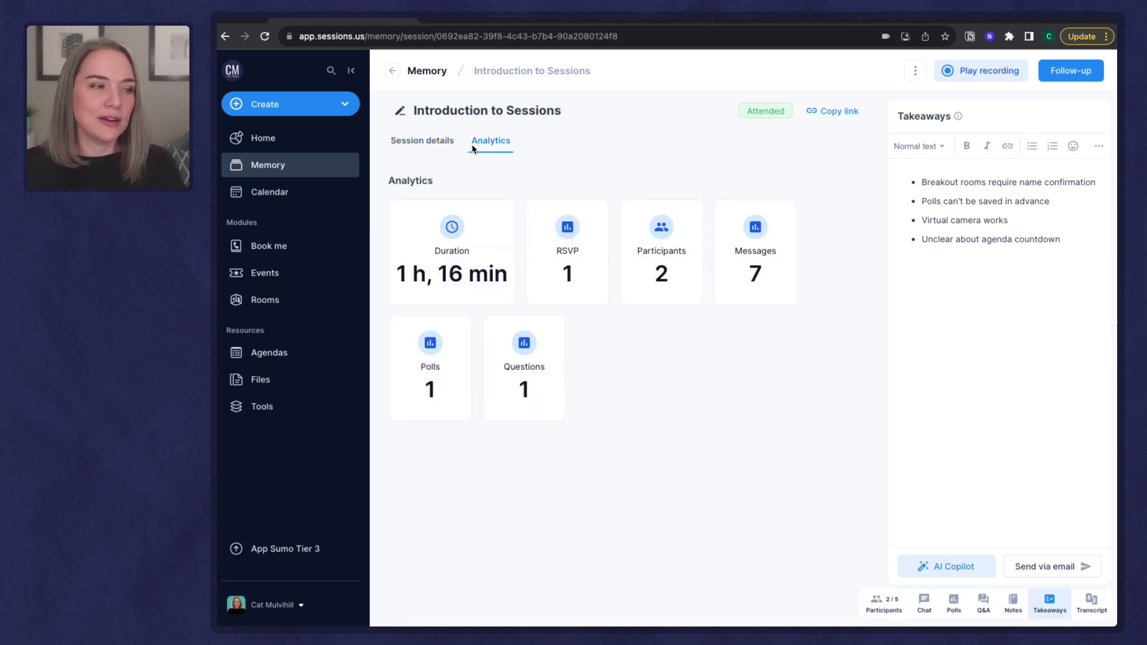
click(424, 141)
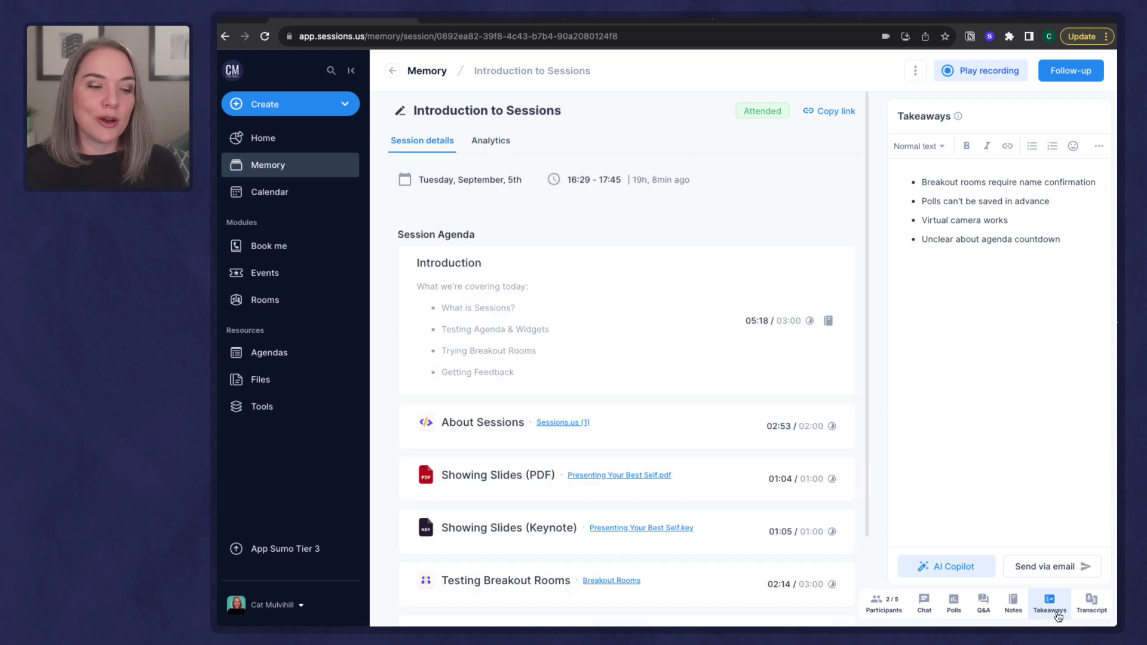
View the past session's saved notes, Q&A and polls, plus its options for who can access it and view the agenda.
click(1015, 603)
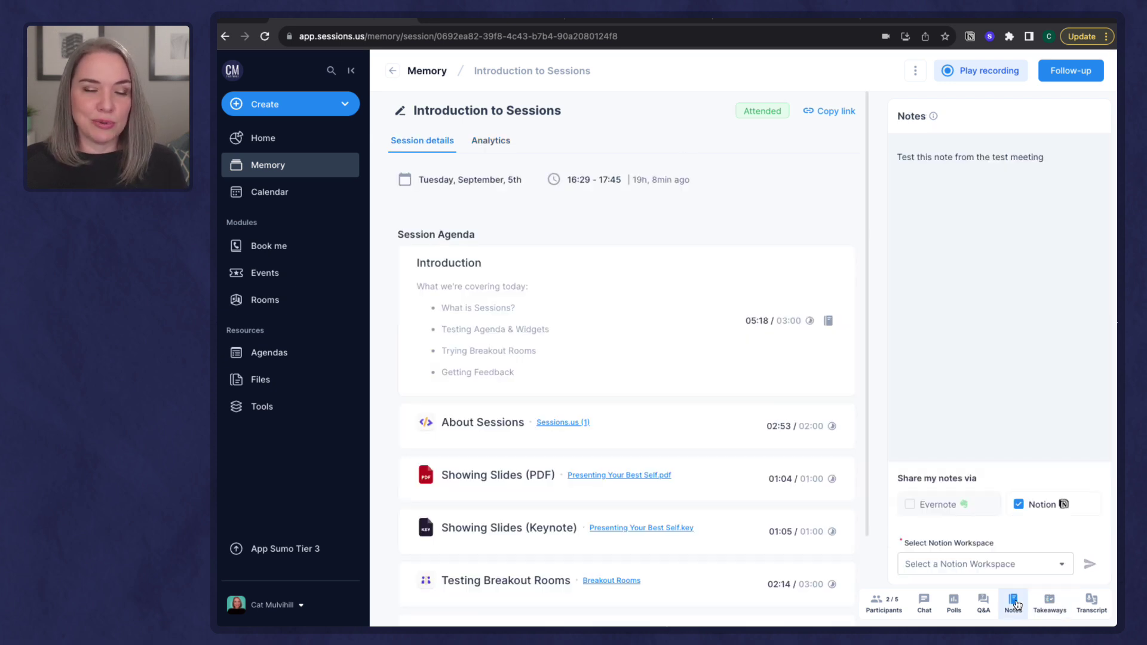
click(983, 603)
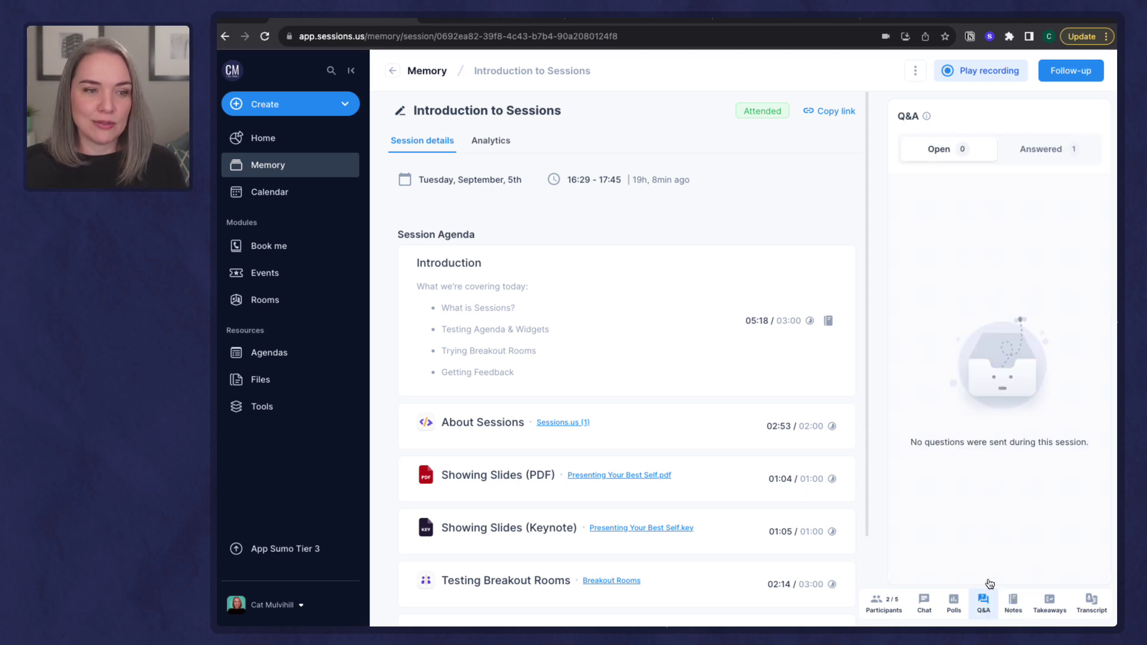
click(954, 605)
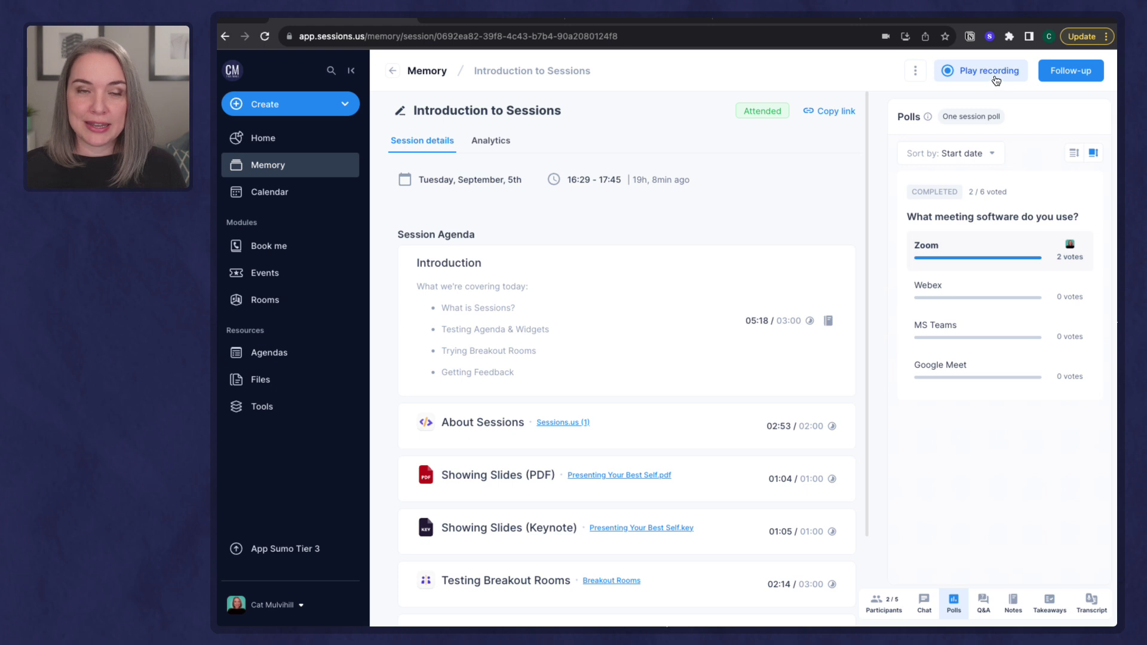
click(916, 73)
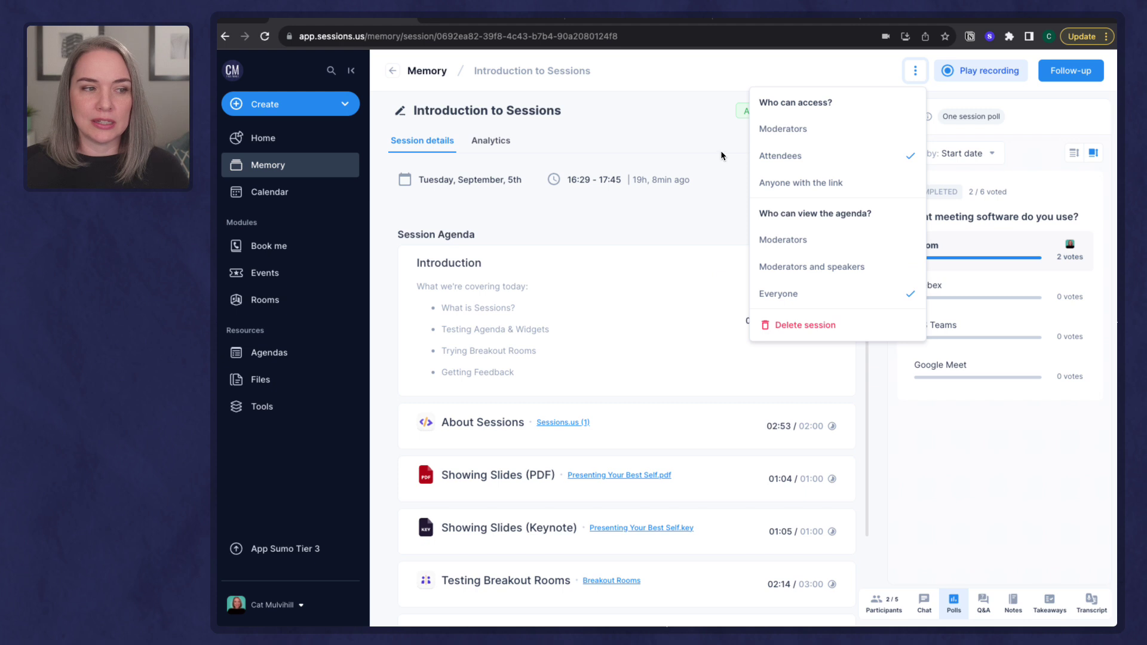
click(696, 144)
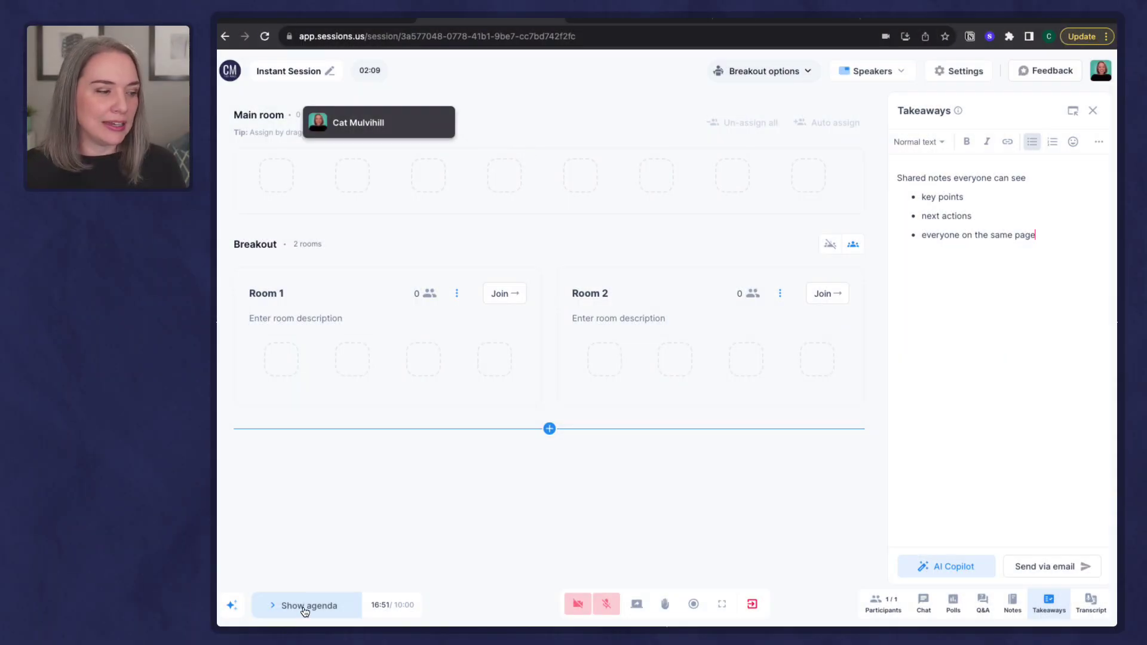
Return to the live Instant Session, go to agenda item #5 Q&A, and hide the agenda.
click(274, 606)
click(263, 517)
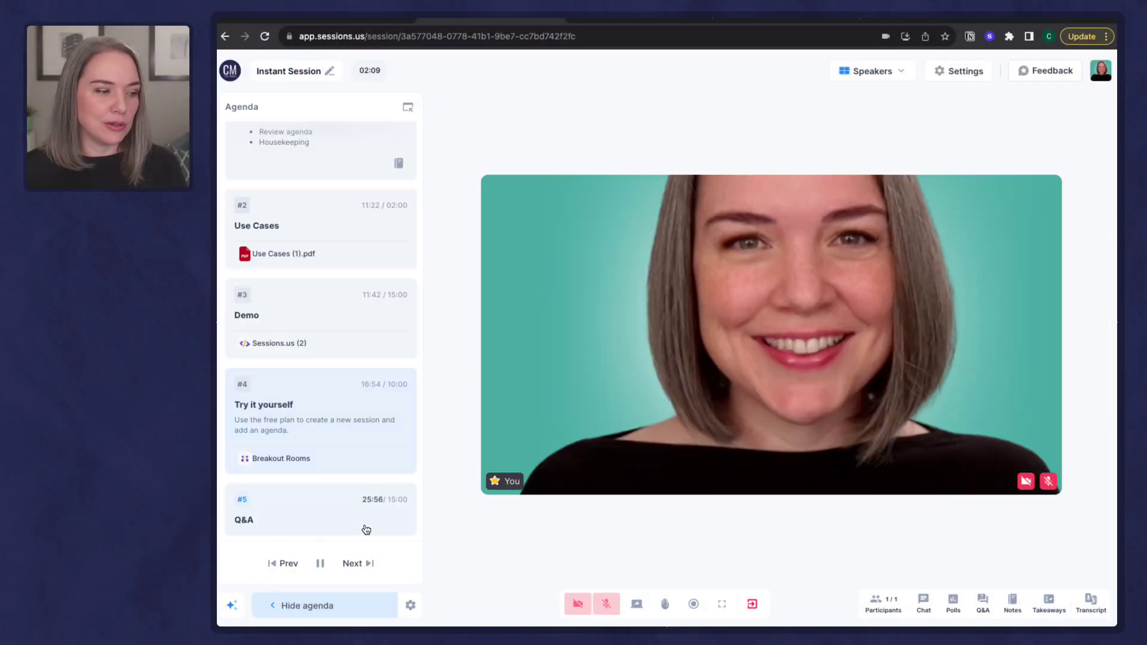
click(410, 605)
click(322, 605)
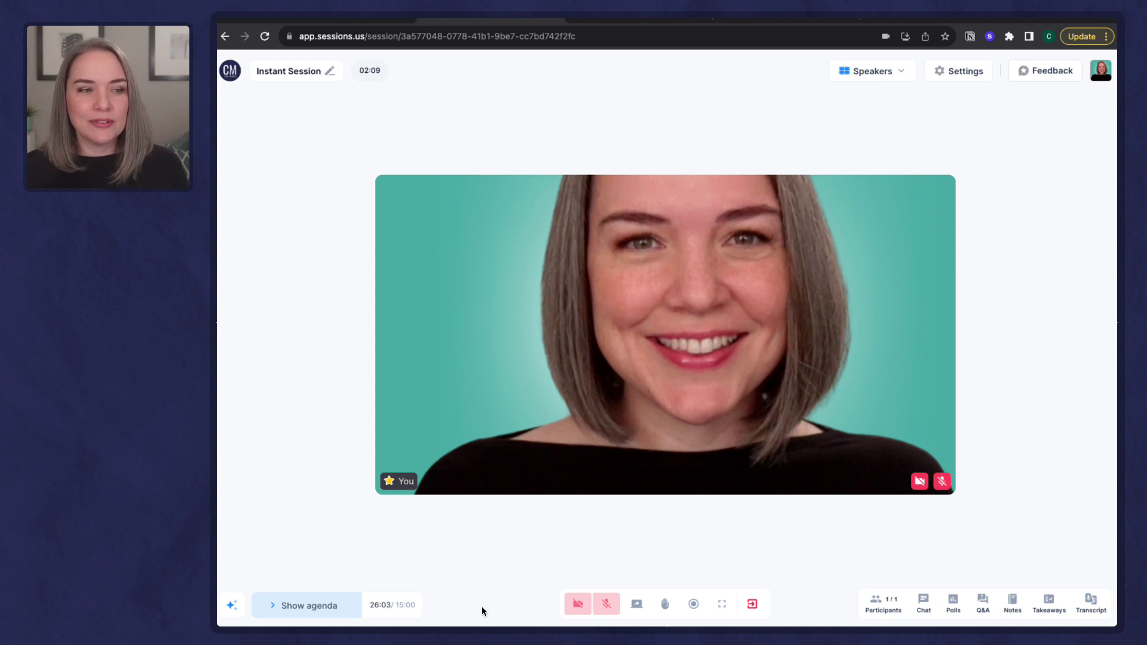
Stop the spotlight on your own video, start it again, and dismiss the microphone unmute request.
mouse_move(702, 327)
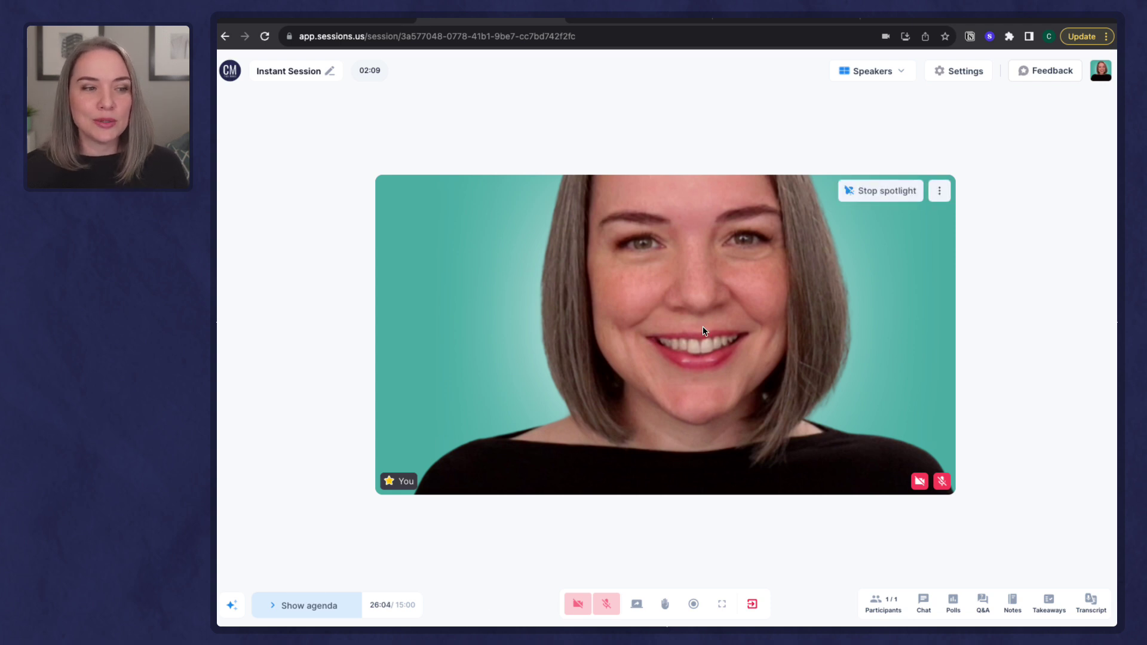
click(877, 192)
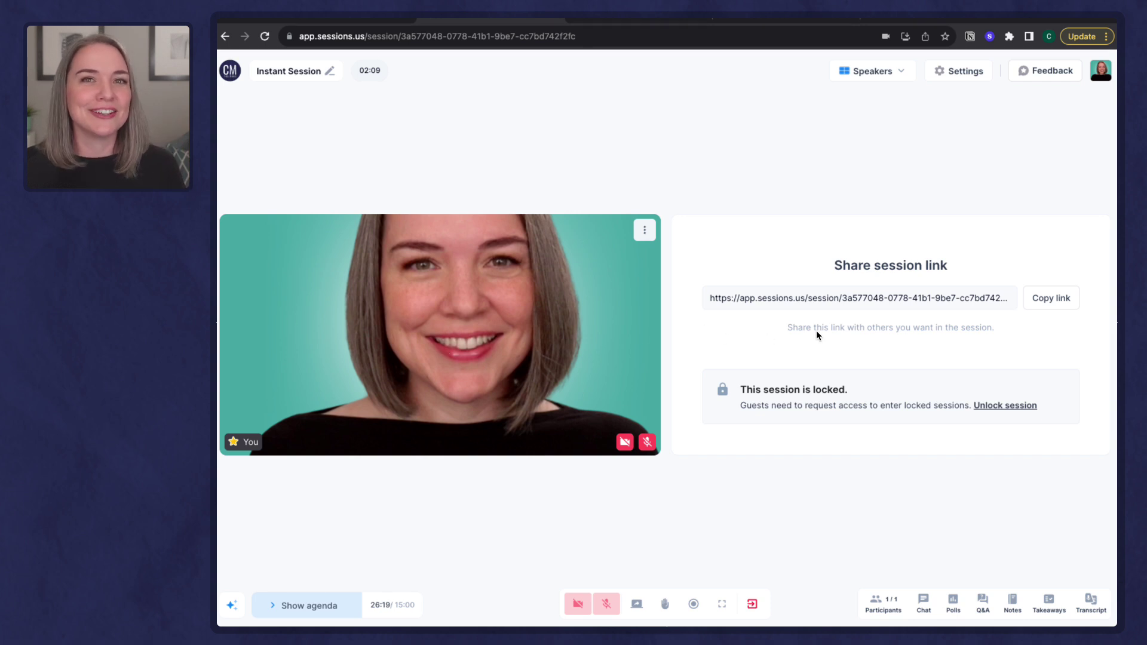
click(646, 233)
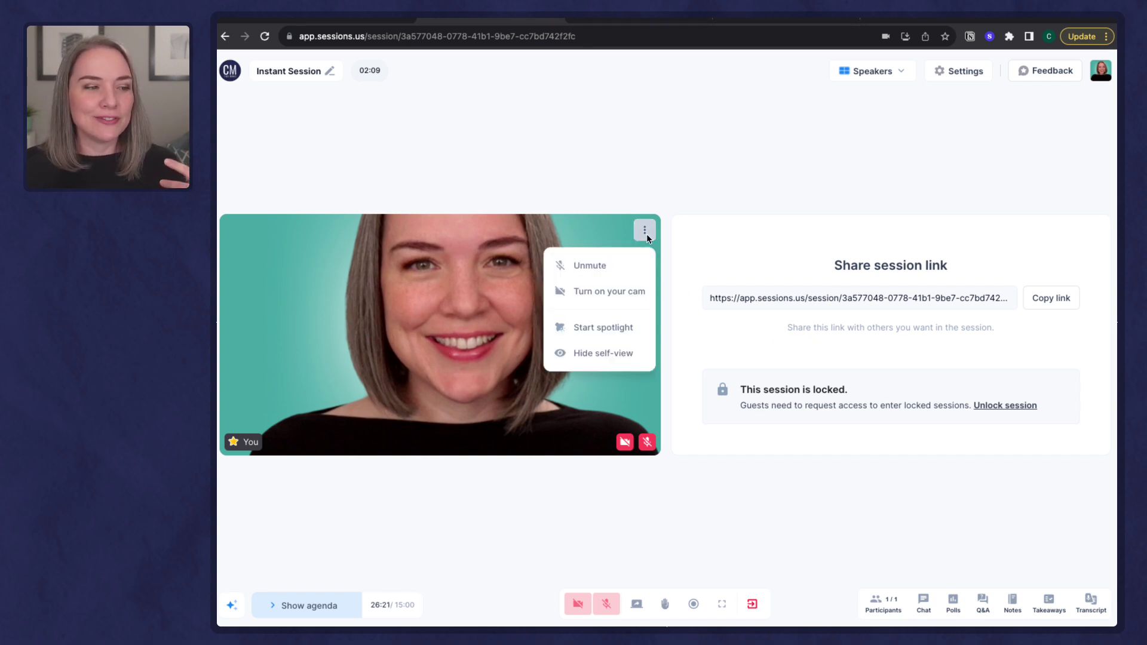
click(619, 328)
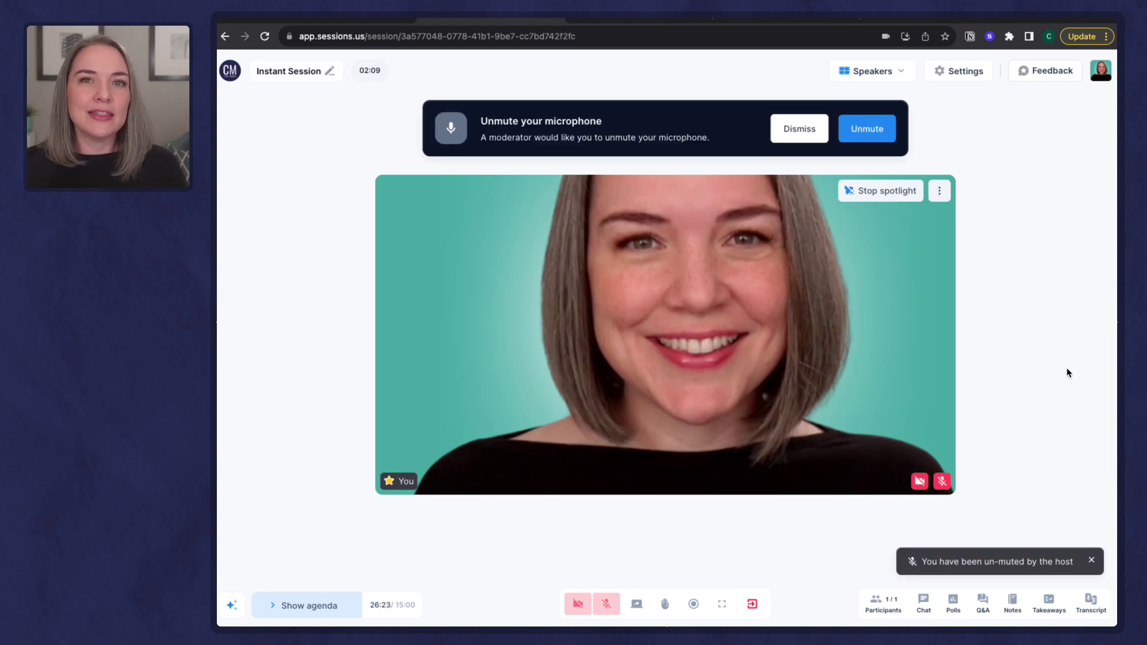
click(810, 140)
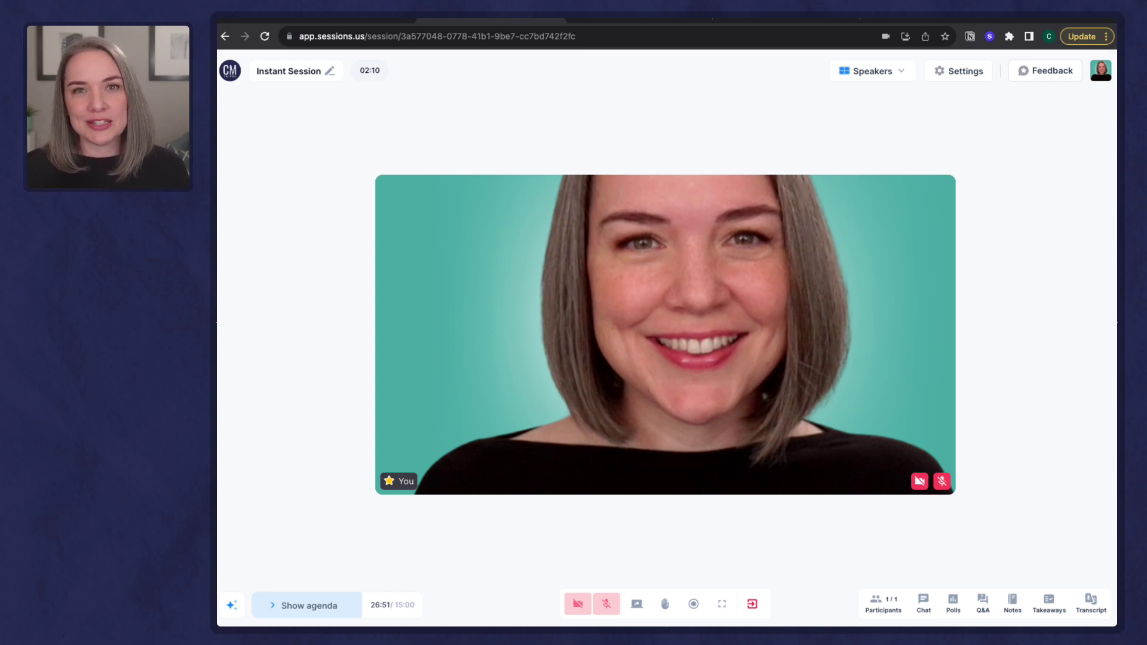
Present the Use Cases (1).pdf slide from agenda item #2 with the speaker video minimized and the agenda hidden.
mouse_move(471, 340)
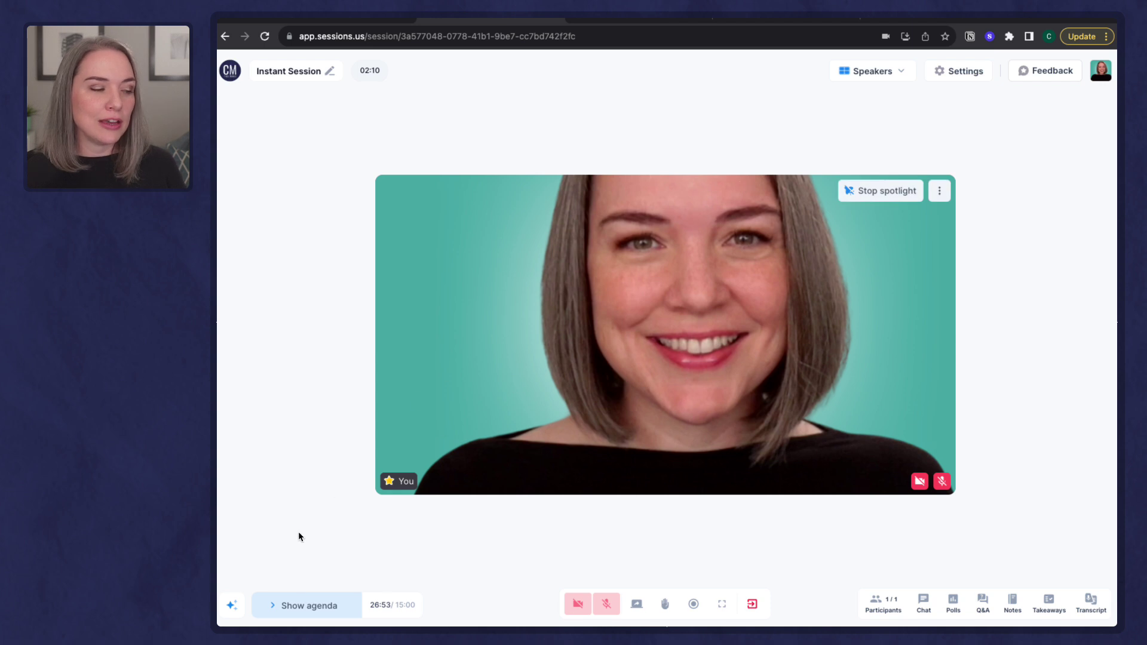
click(274, 607)
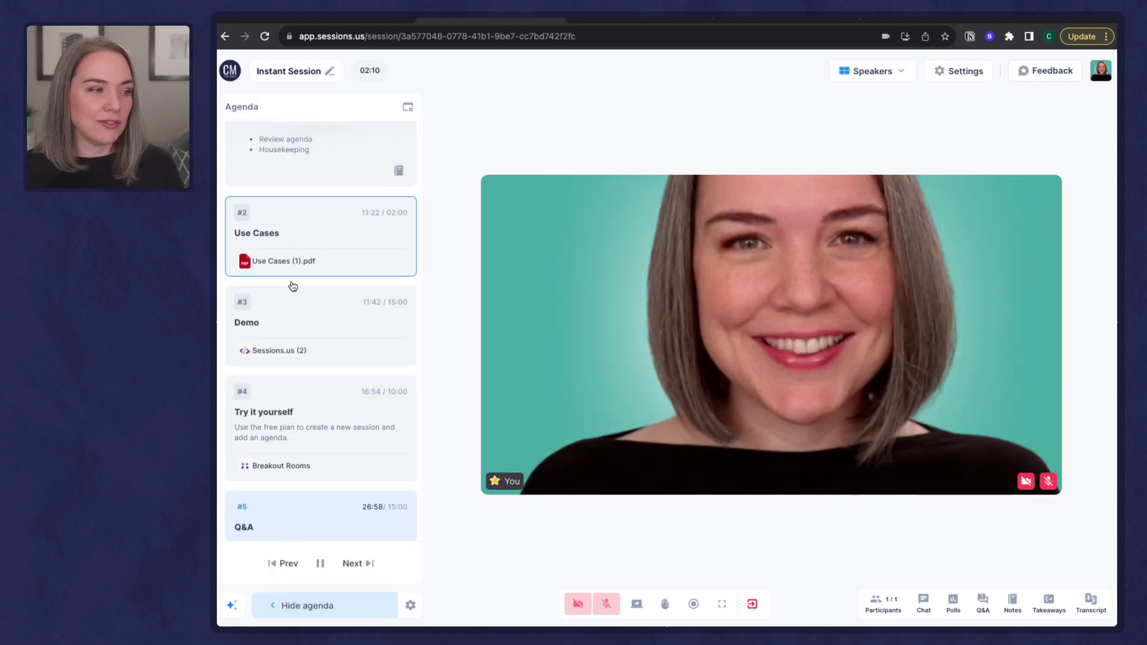
click(303, 263)
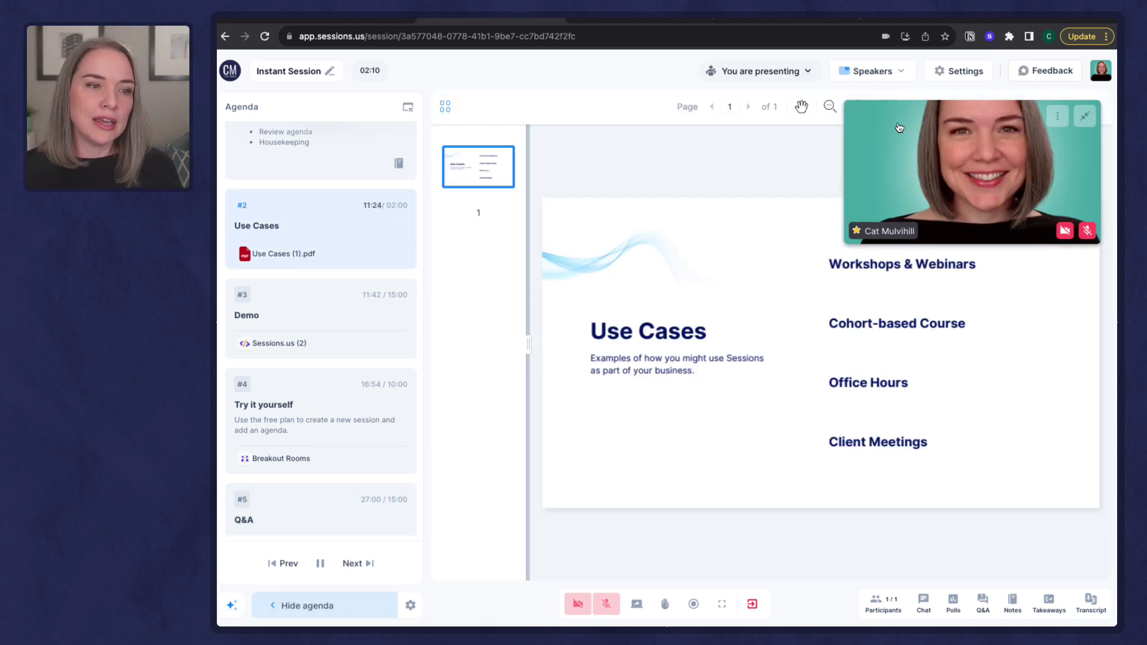
click(1085, 116)
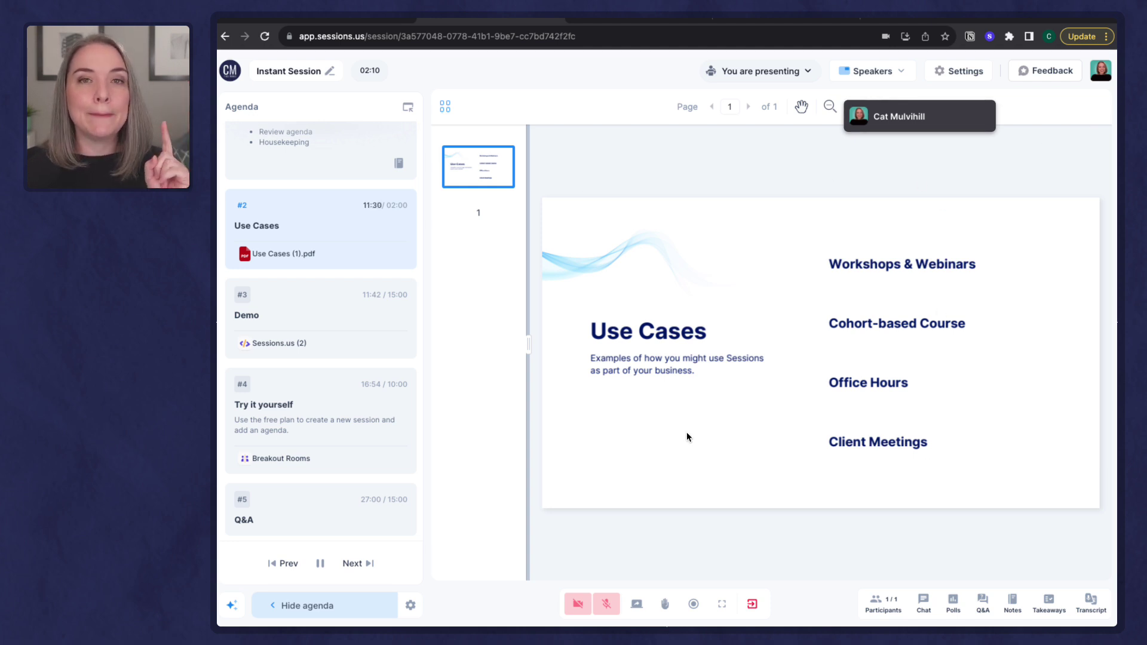
click(339, 606)
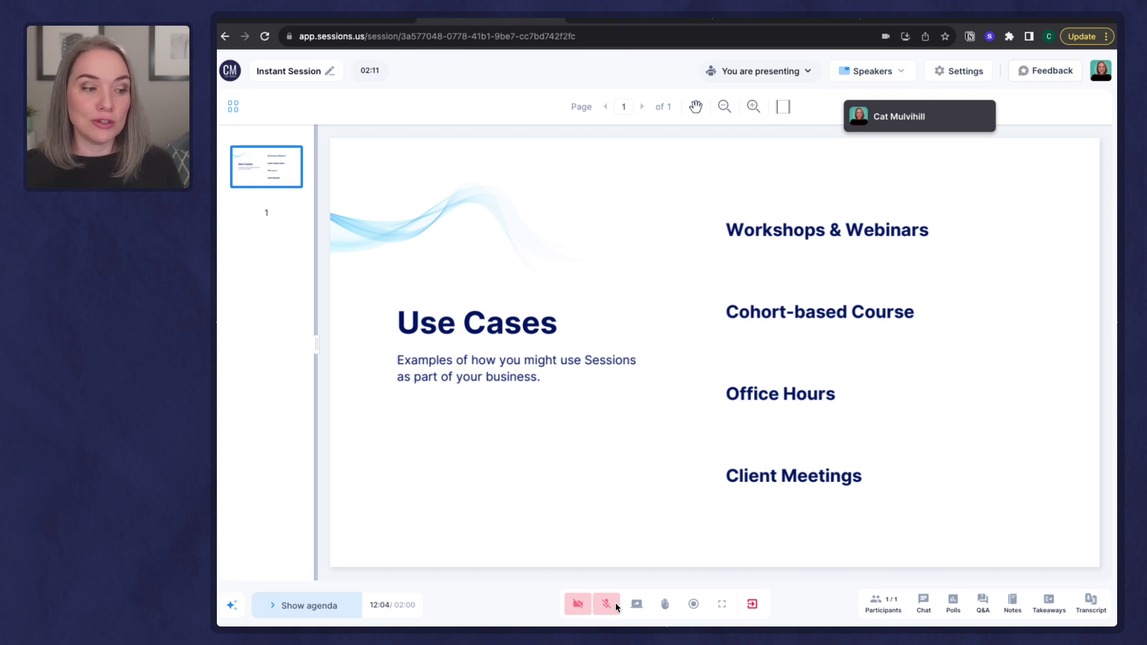
Look through the browser tabs and windows available for screen sharing, and cancel without sharing.
click(636, 604)
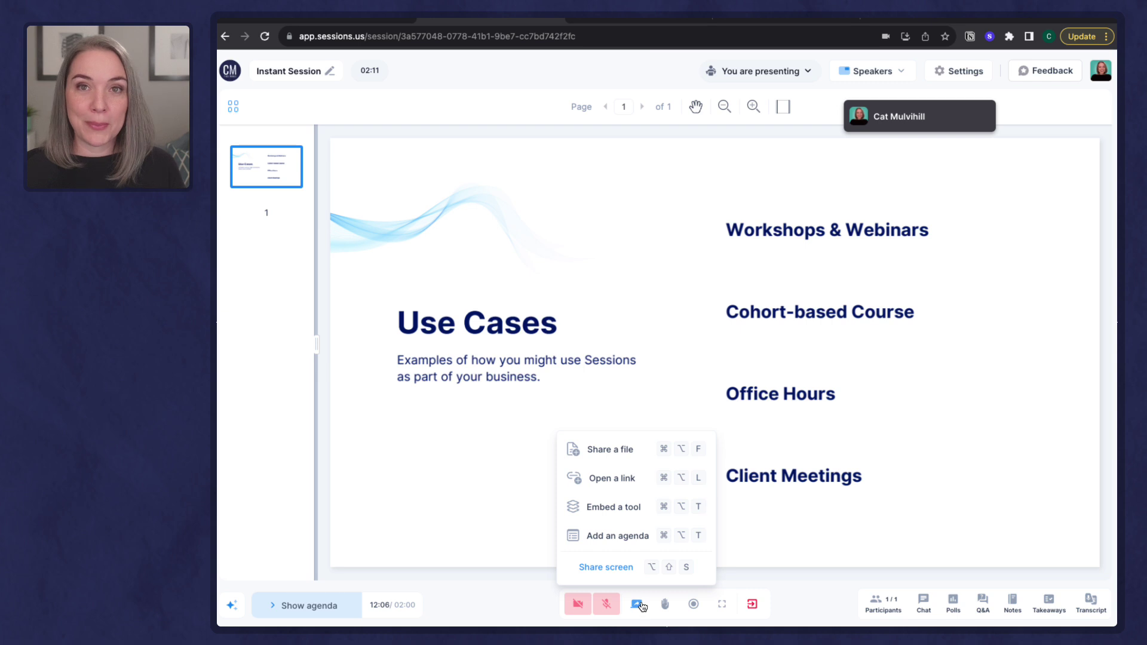
click(615, 568)
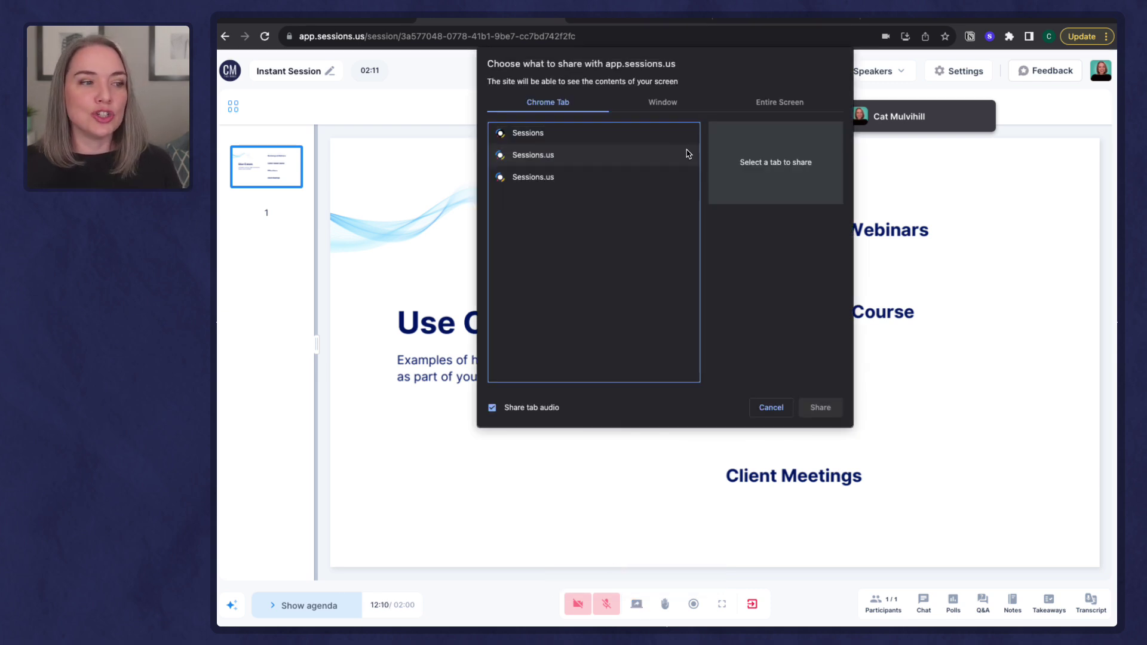
click(664, 104)
scroll(735, 287, down, 5)
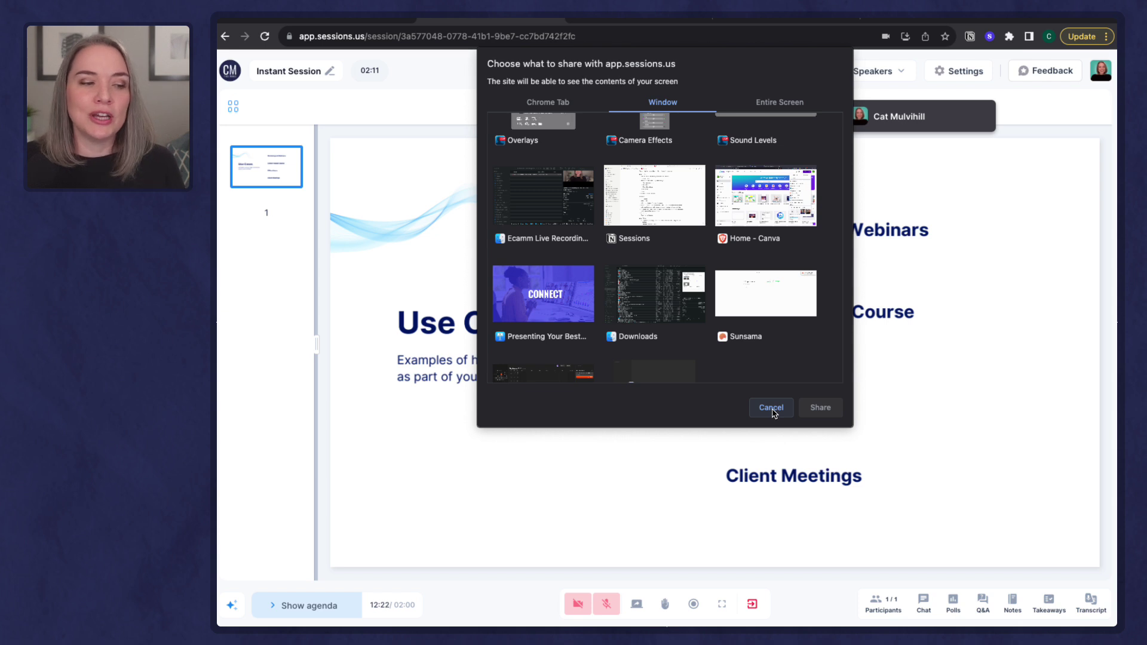
click(771, 408)
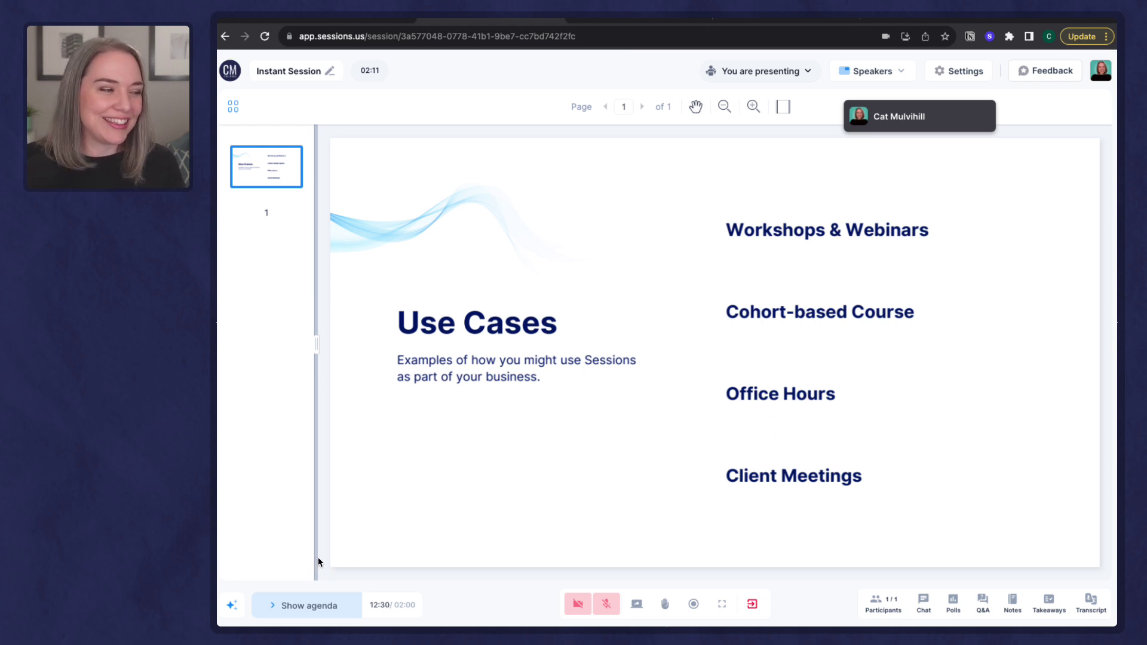
Advance to agenda item #3 Demo and open the Ultra HD Video and Audio feature page in the embedded website.
click(327, 604)
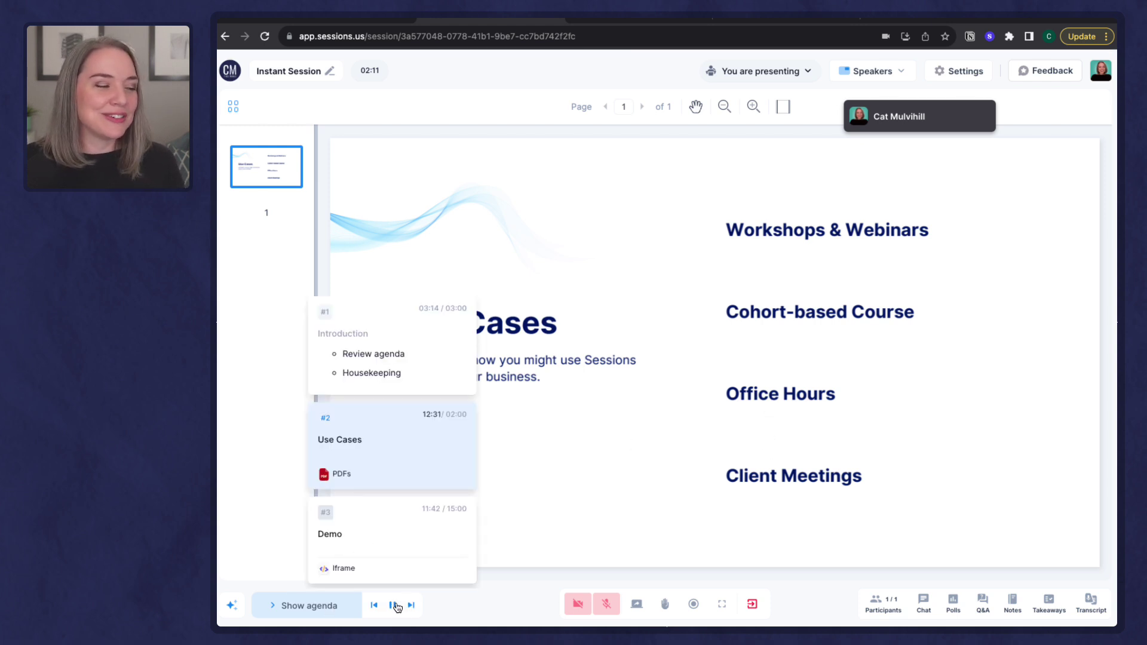
click(413, 548)
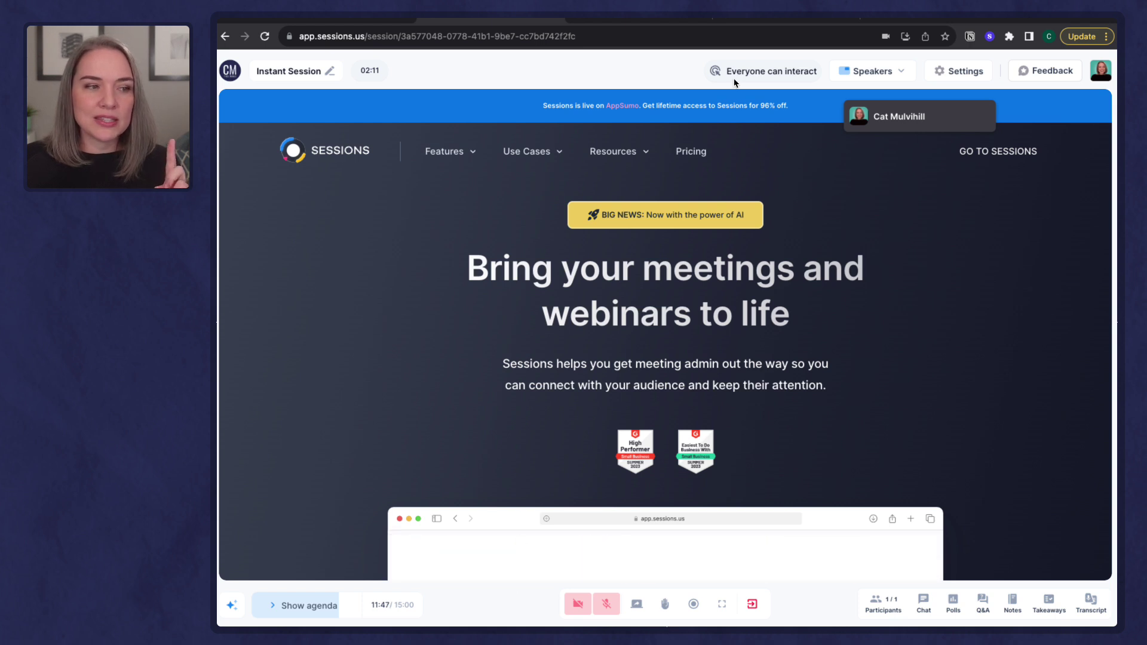
click(440, 154)
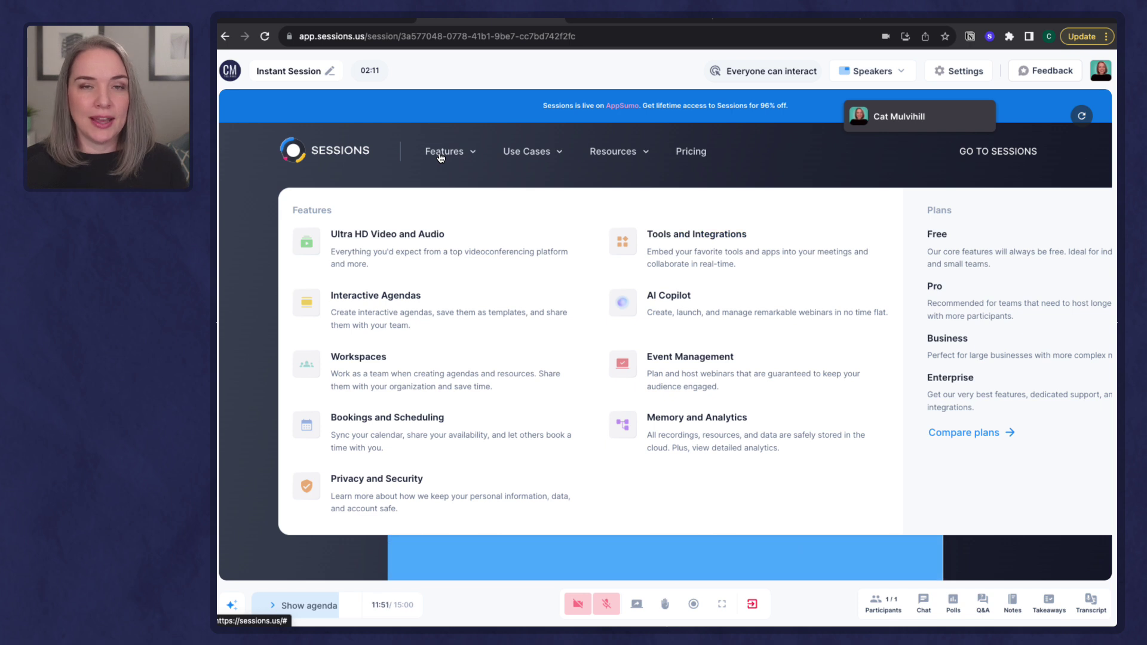
click(431, 235)
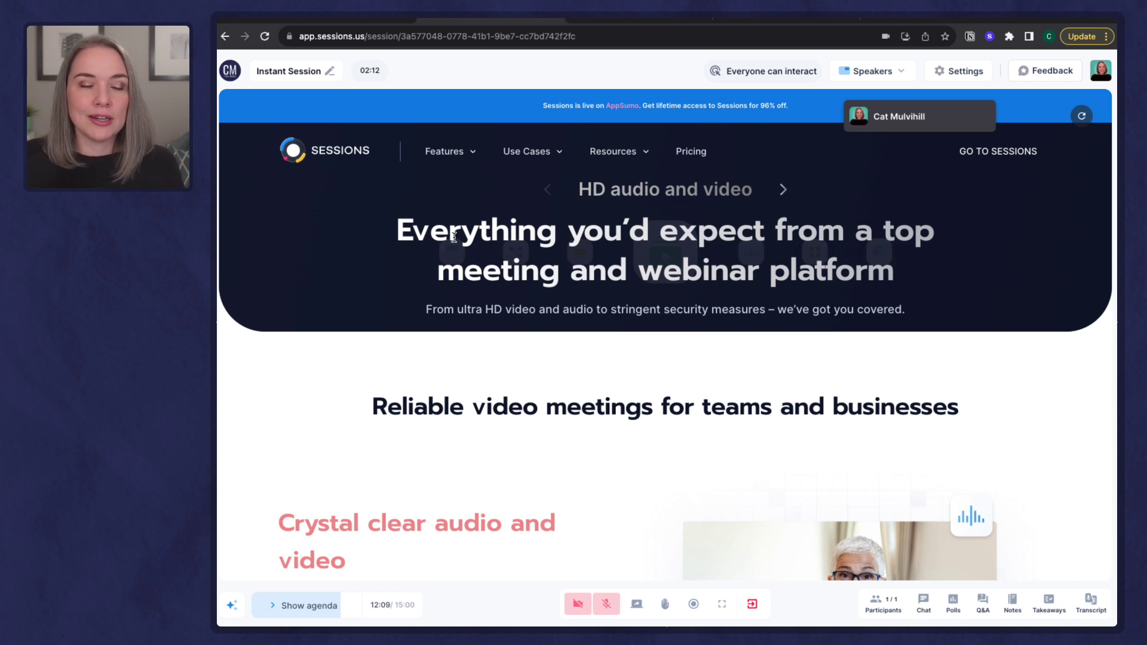
View the content sharing options and open the new poll form, moving the speaker tile clear of it.
click(636, 604)
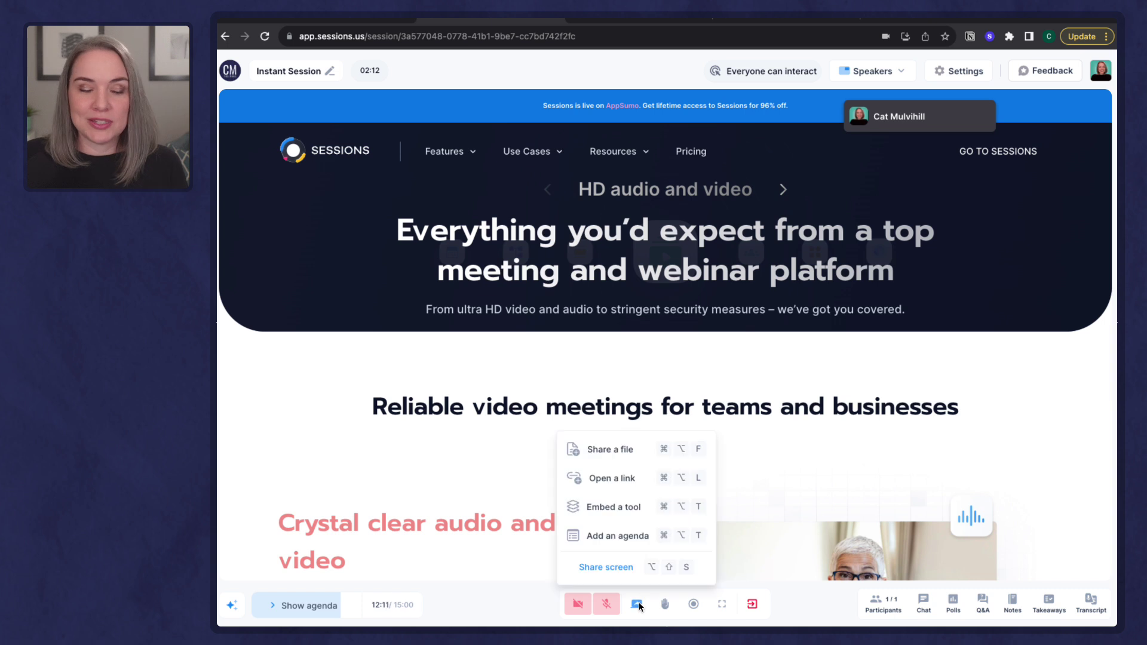
click(625, 575)
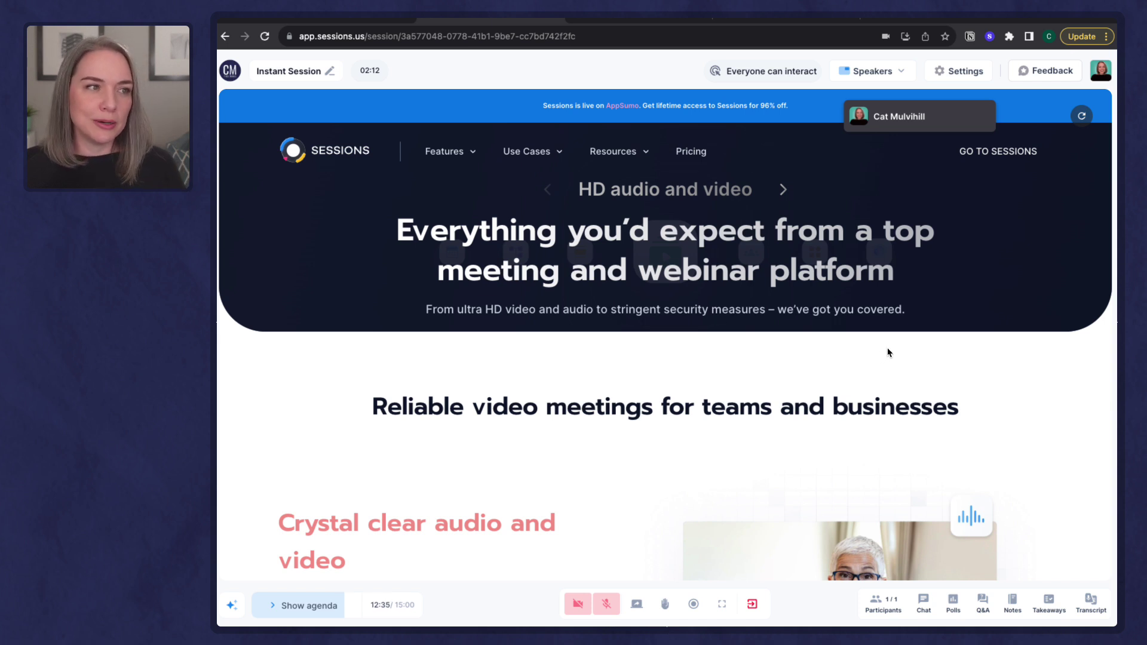
click(953, 602)
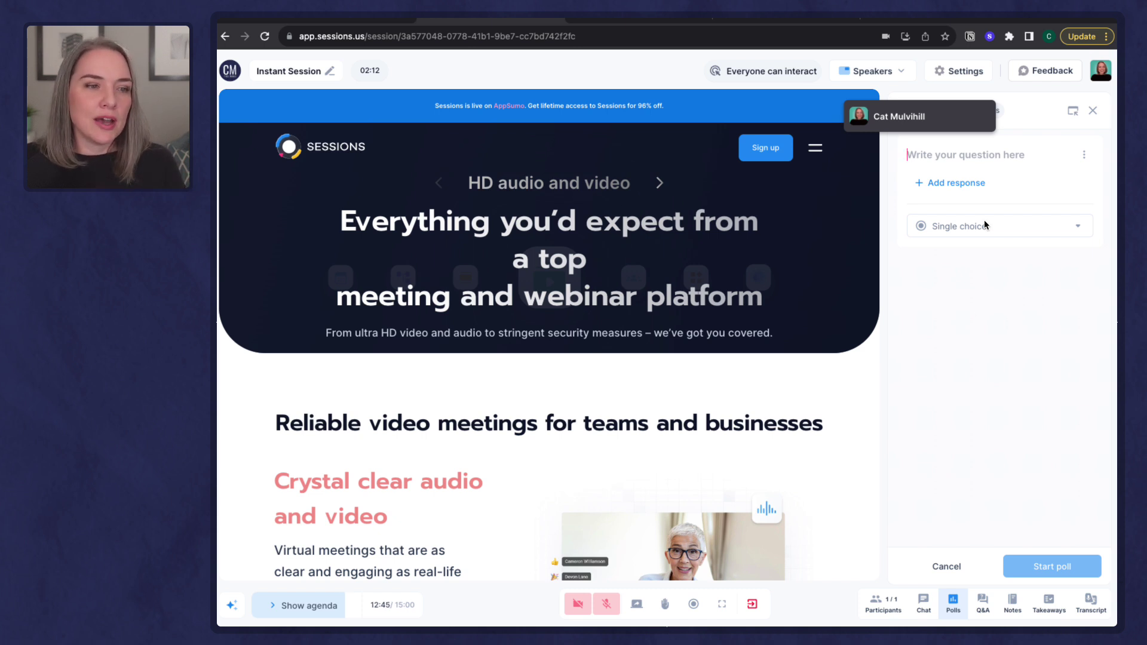
drag(985, 127, 840, 119)
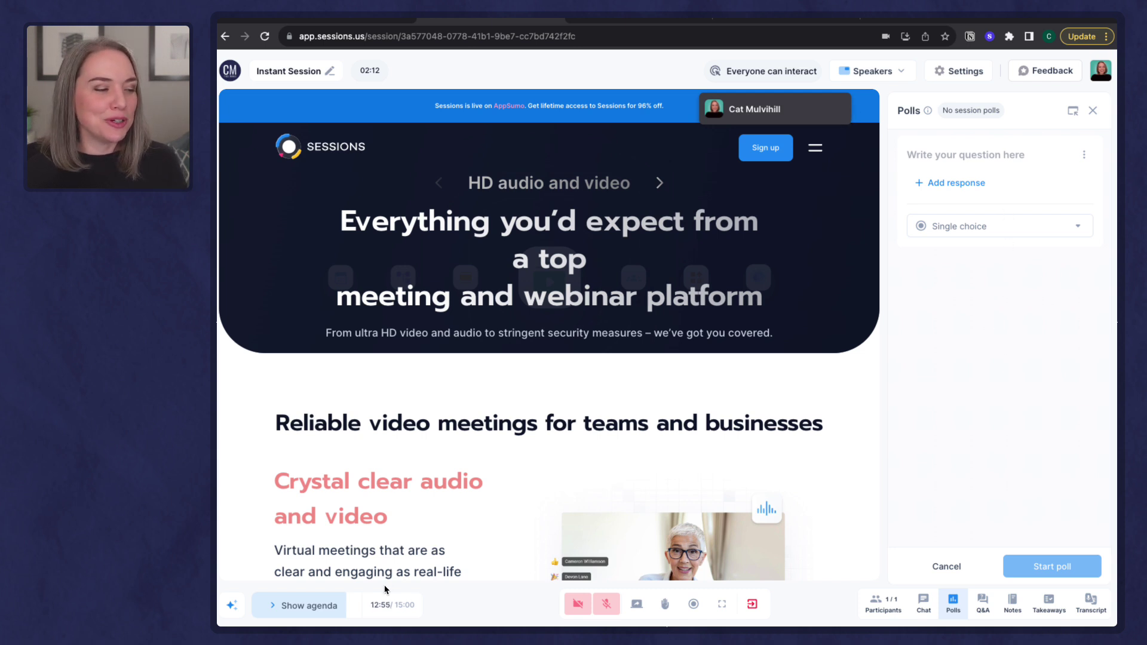
click(409, 605)
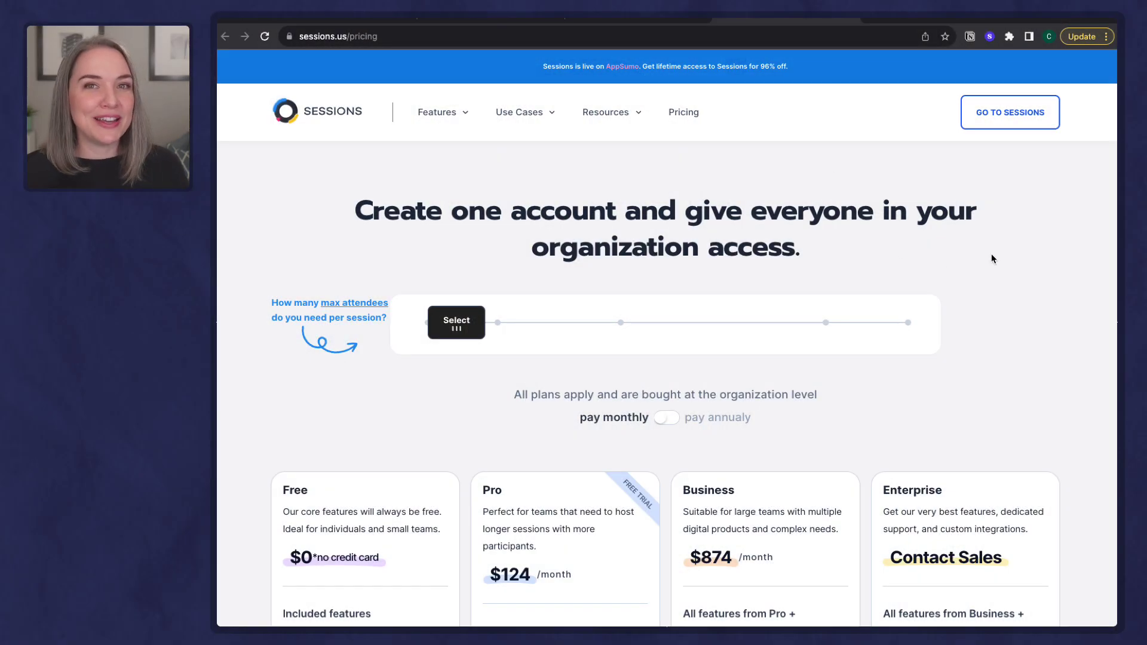
Review the features and prices of the Free, Pro, Business and Enterprise plans on the Sessions pricing page.
scroll(991, 256, down, 4)
scroll(1001, 256, down, 3)
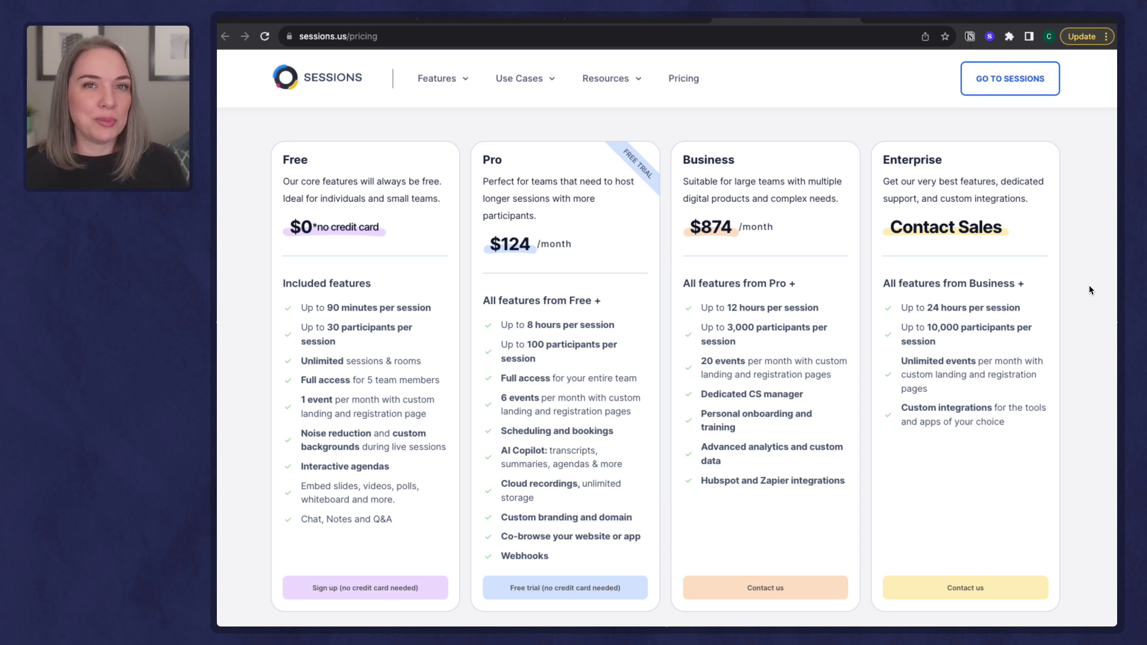
scroll(1087, 289, up, 5)
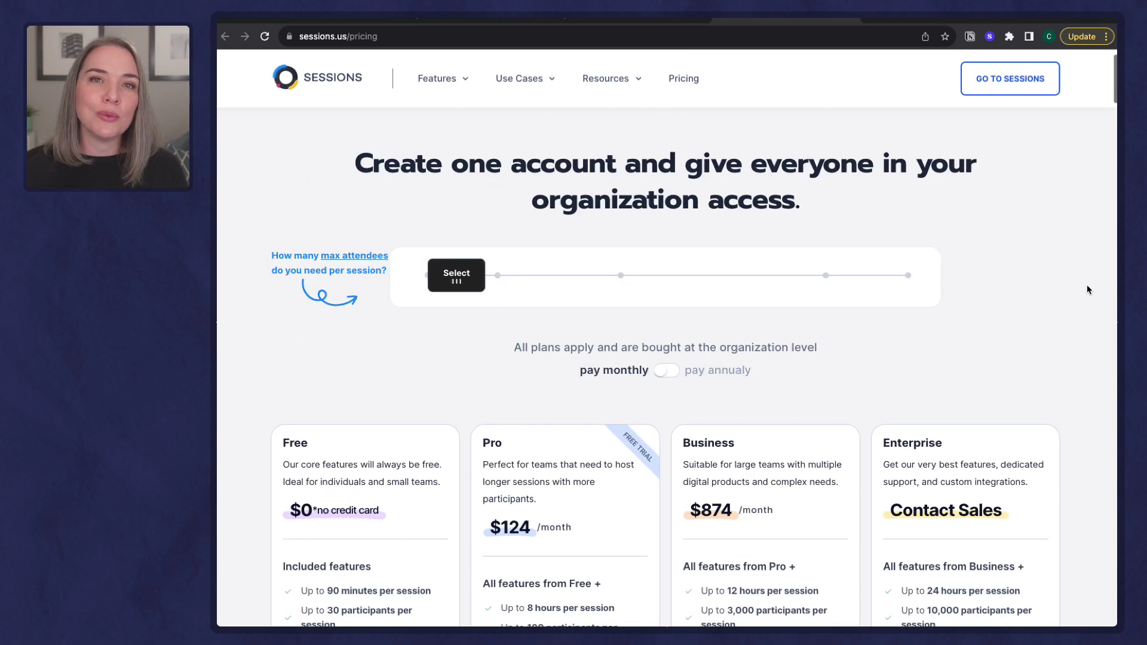